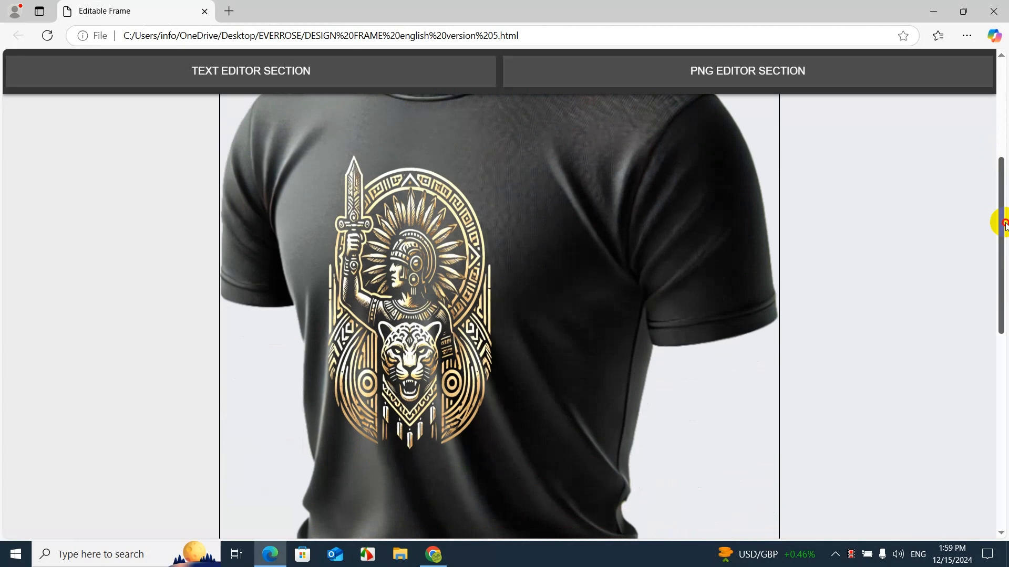
mouse_move(1004, 224)
mouse_down()
mouse_move(1005, 237)
mouse_move(1004, 157)
mouse_move(1004, 225)
mouse_move(1005, 215)
mouse_up()
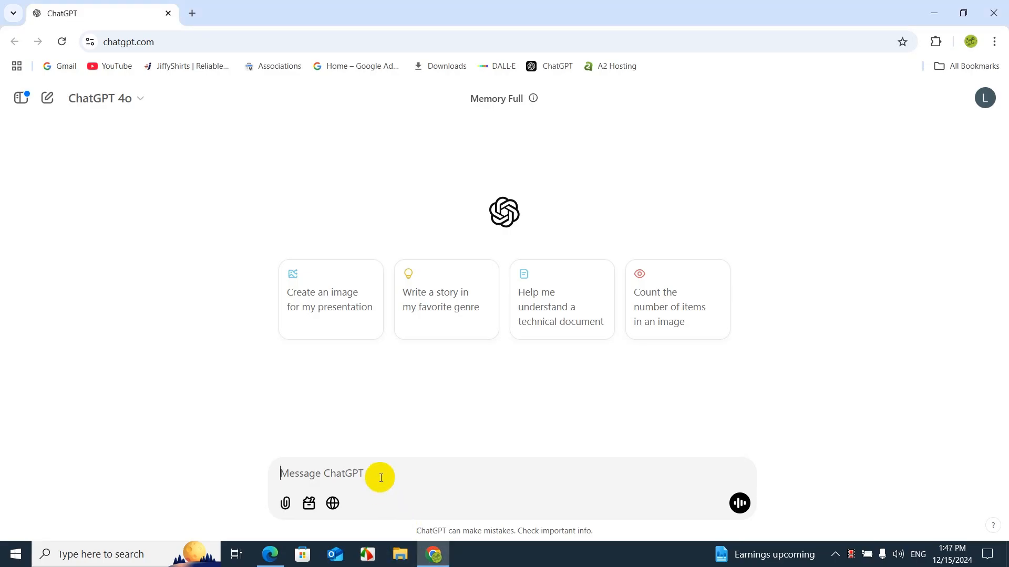
Ask ChatGPT to "make me a tribal style logo of an aztec warrior holding a sword make it with metallic gold effect on black background"
text(make me a)
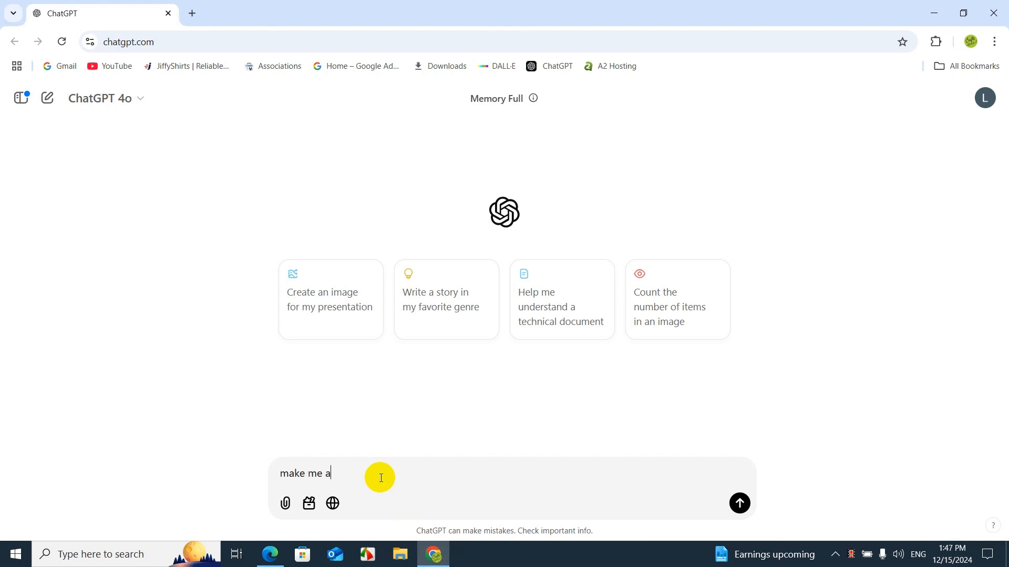
text( tribal style logo of an aztec warrior )
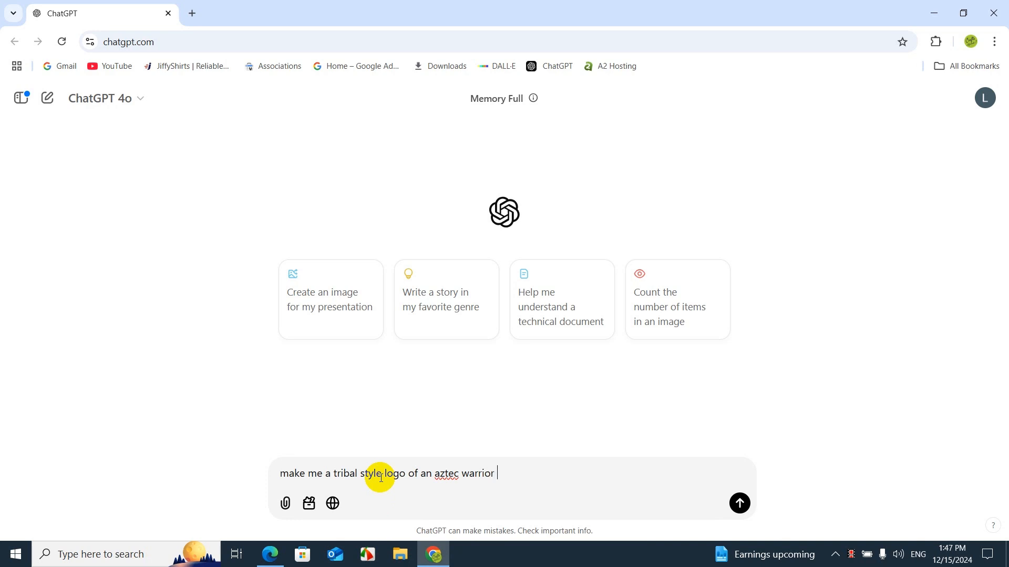
text(holding)
text( a swio)
text(o)
text(ord)
text( make i)
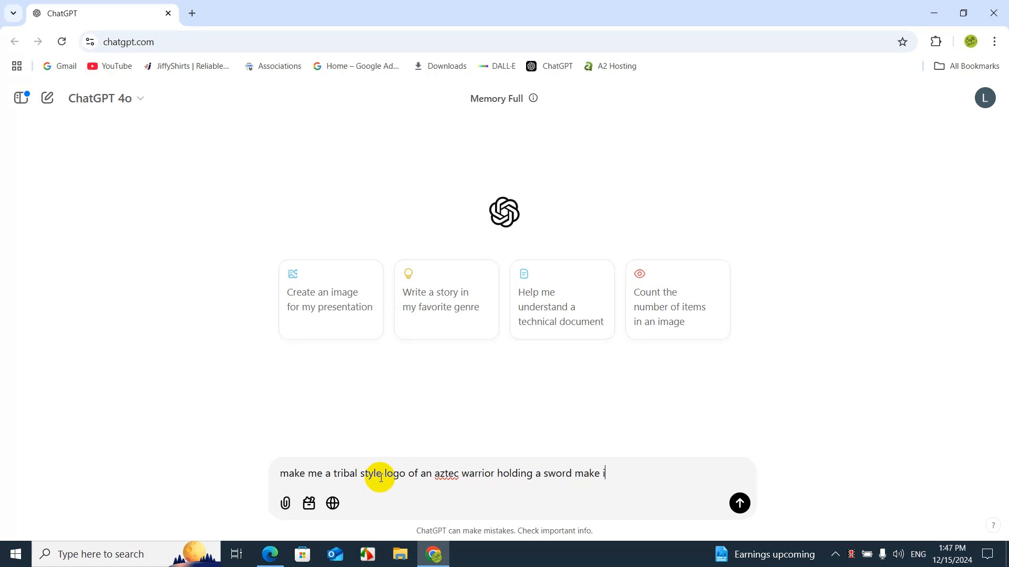
text(t w)
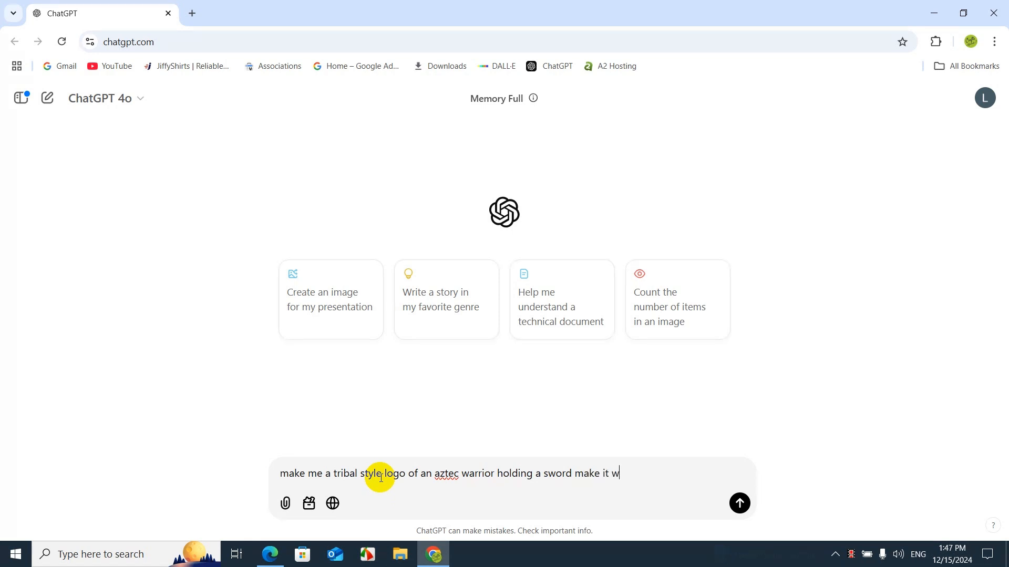
text(ith metallic gold effect o)
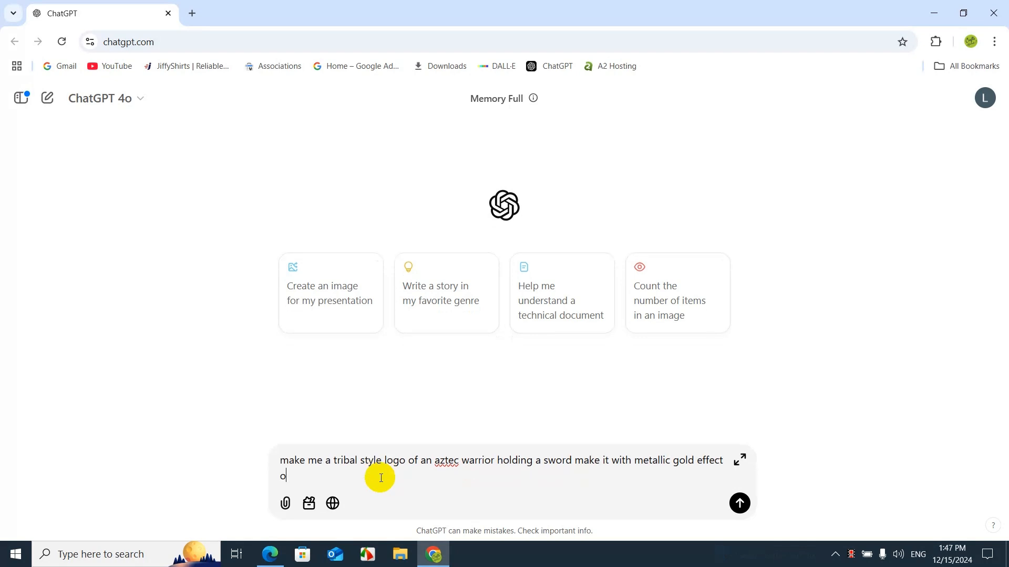
text(n black bacground)
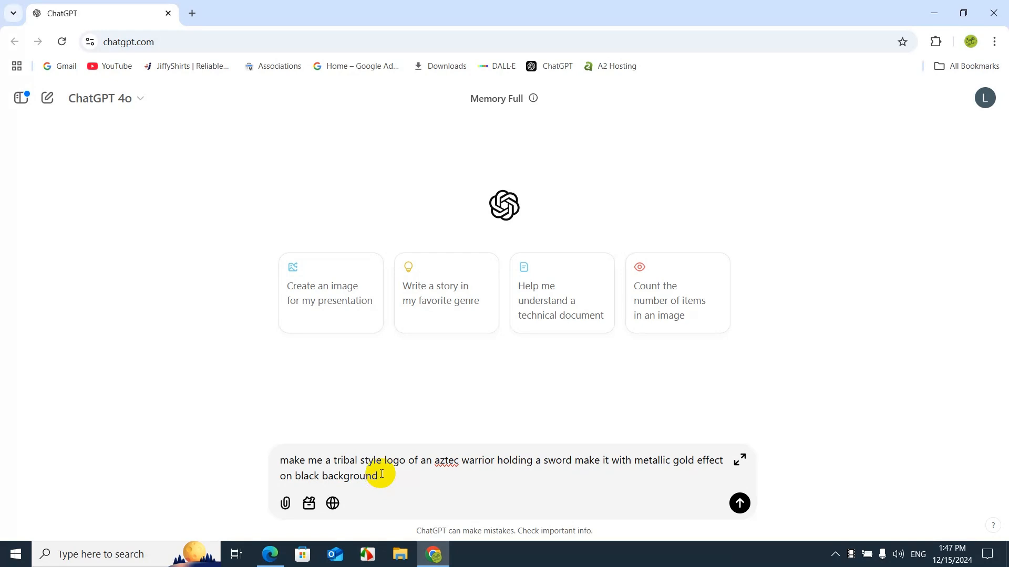
click(738, 505)
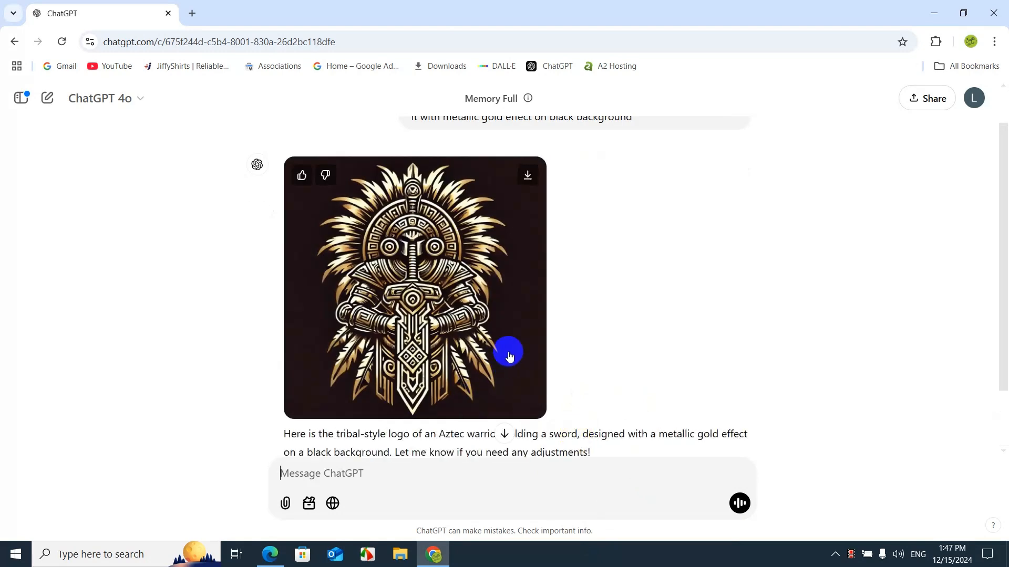
Submit "make the warrior holding the sword up with one hand and on the back there is a jaguar" and download the resulting image
scroll(654, 323, down, 2)
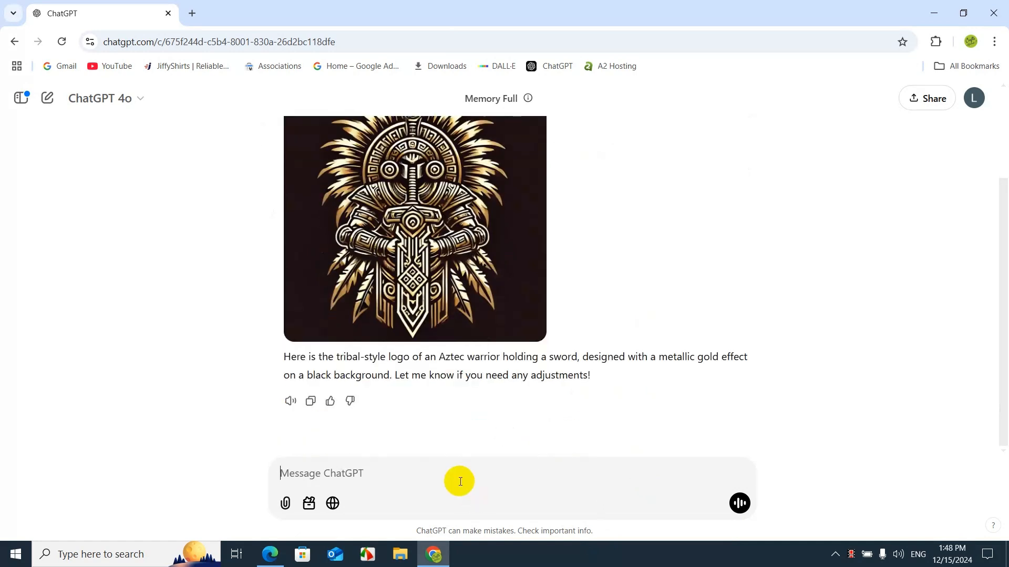
text(make the warrior)
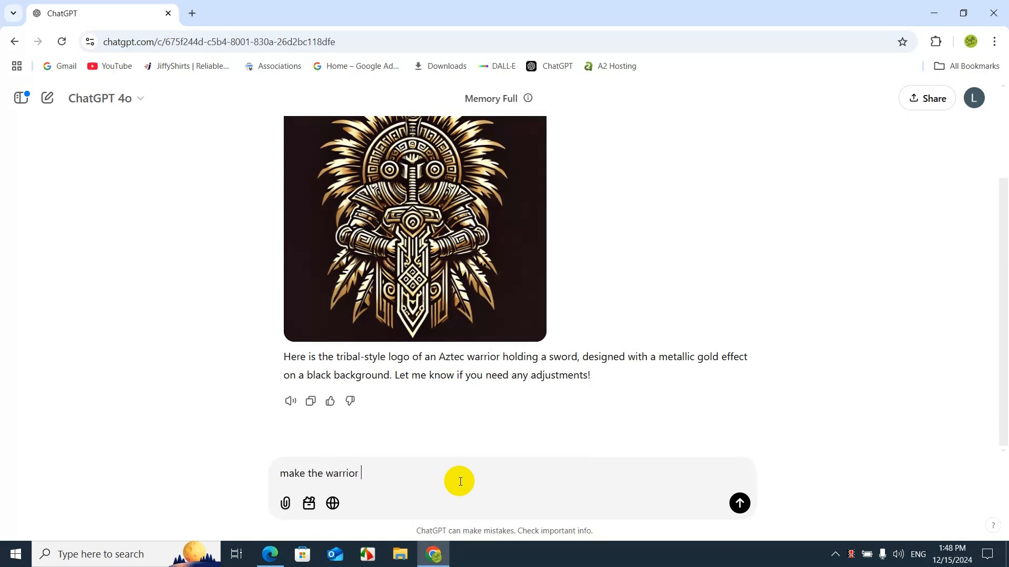
text( holdi)
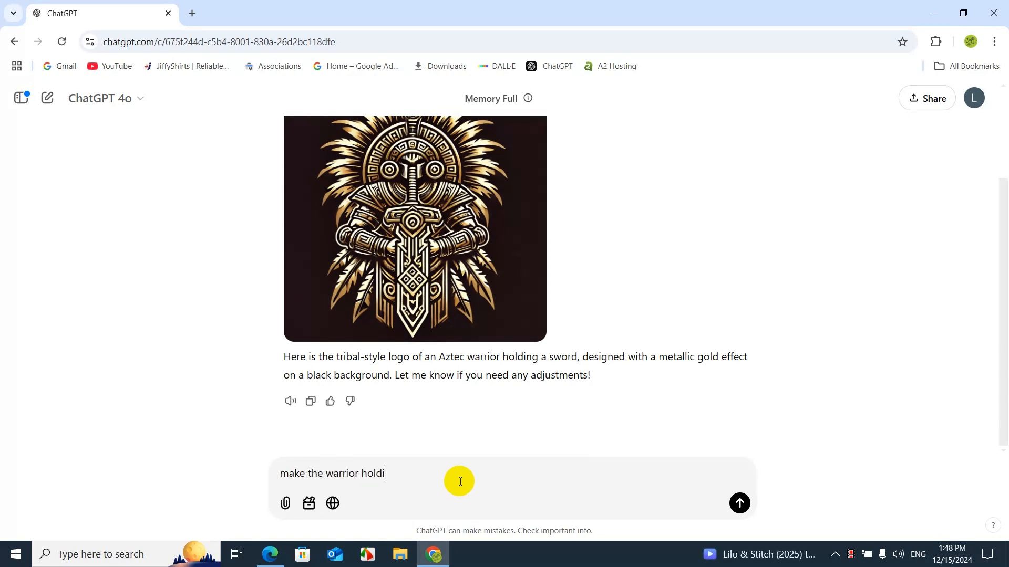
text(ng the sword up with one hand)
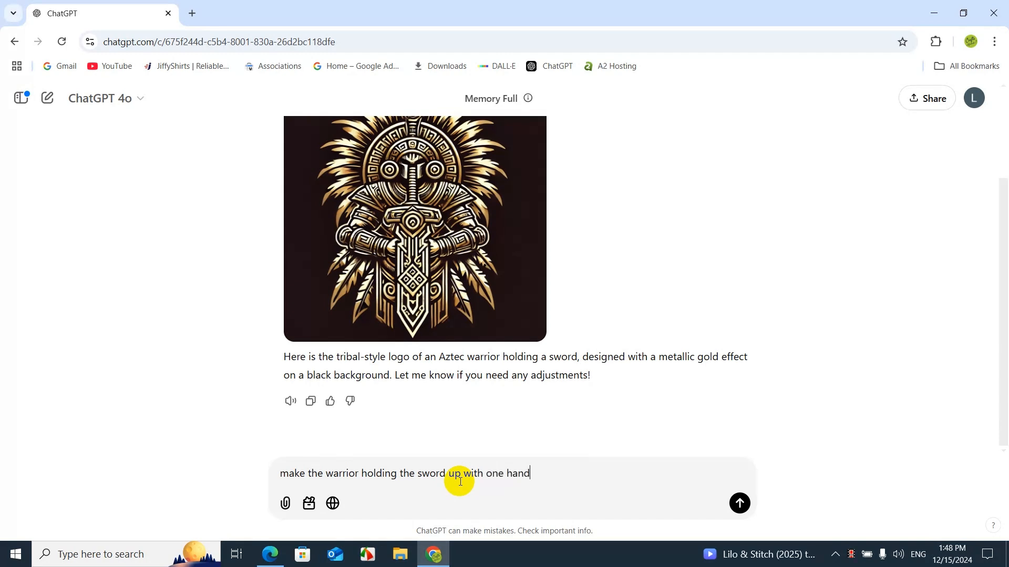
text( and and on the back there is a)
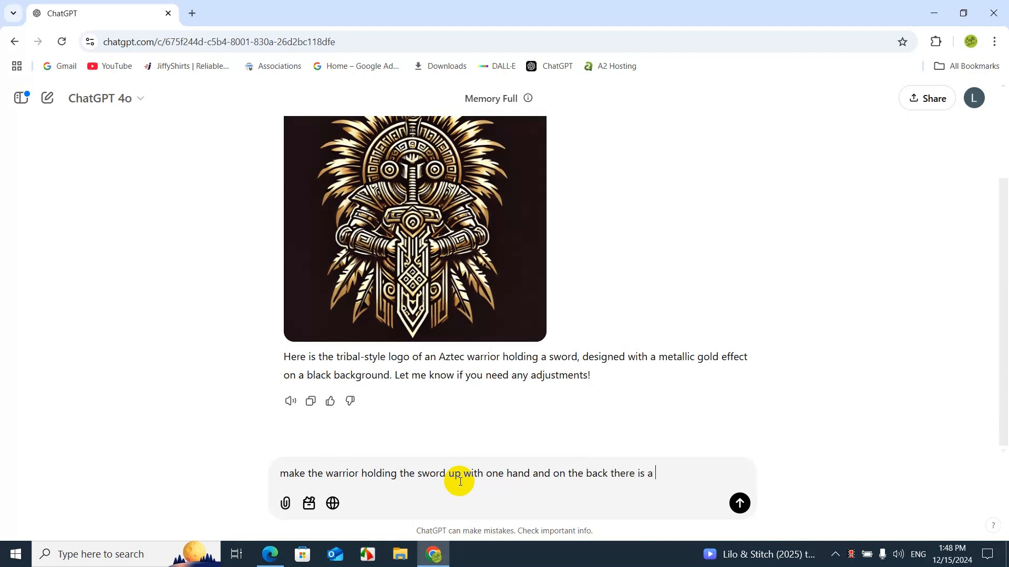
text( jaf)
text(uar)
key(Return)
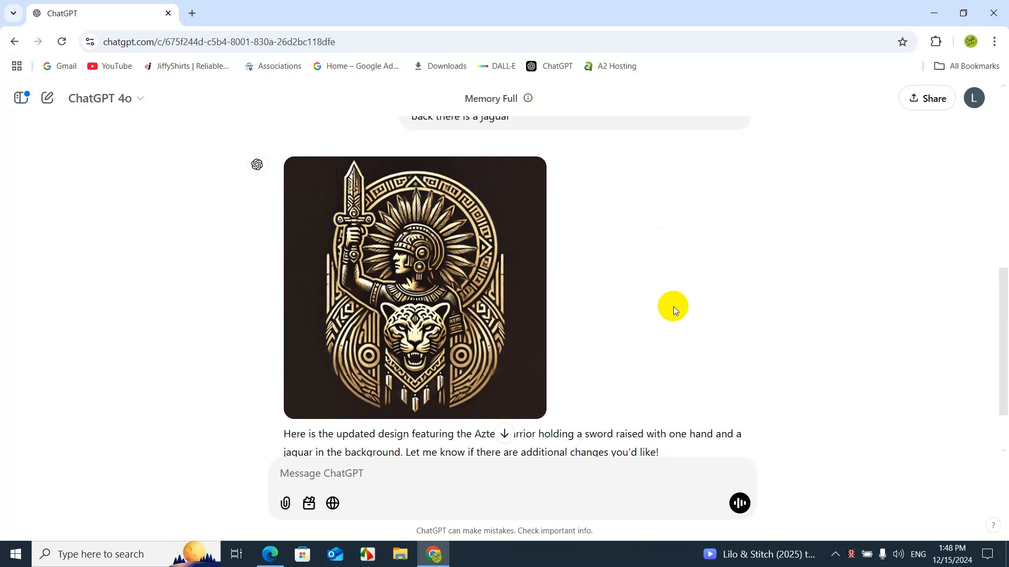
click(529, 178)
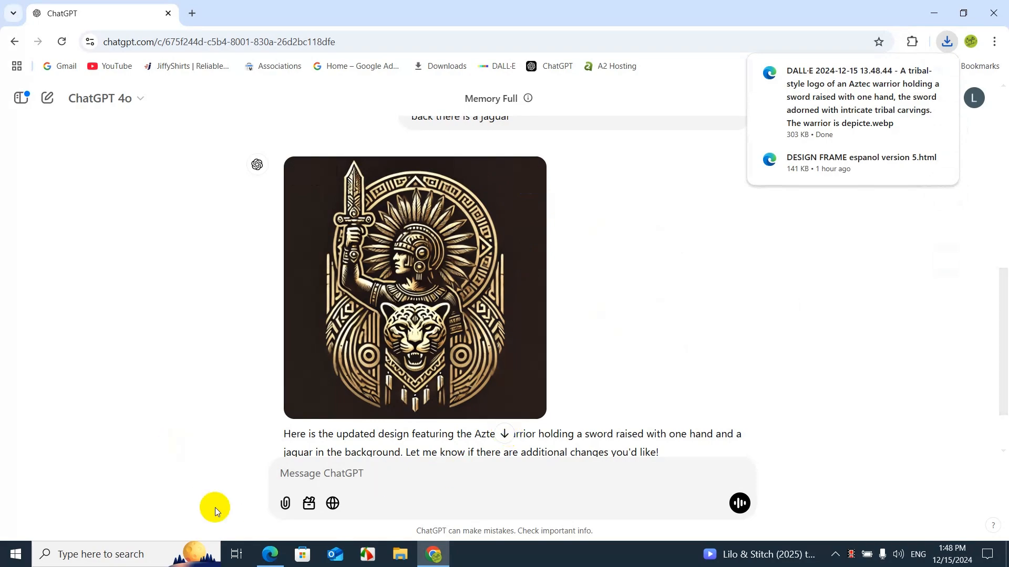
Switch to the Editable Frame page in Microsoft Edge and examine the frame area and its size settings
click(269, 554)
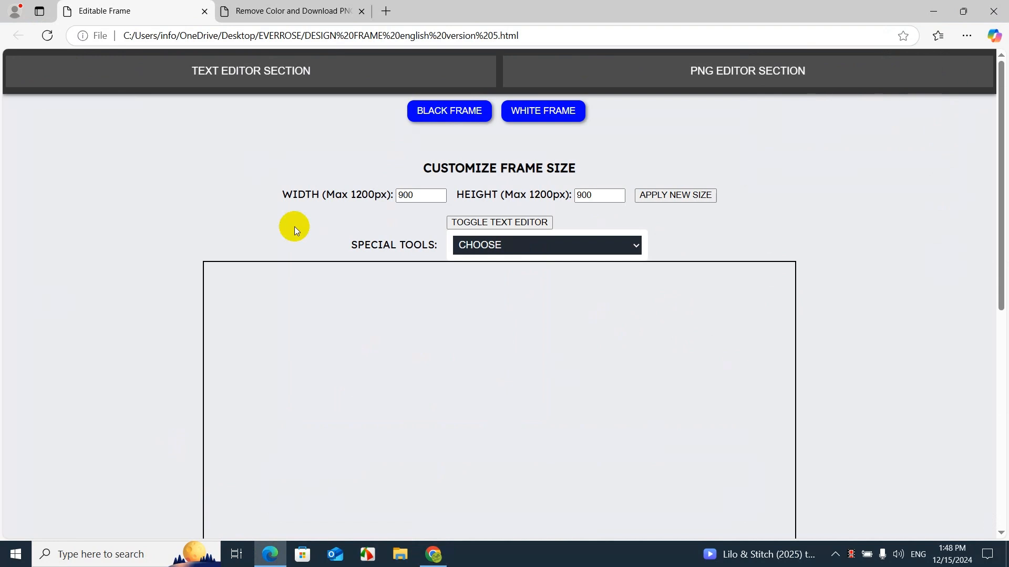
scroll(507, 207, down, 6)
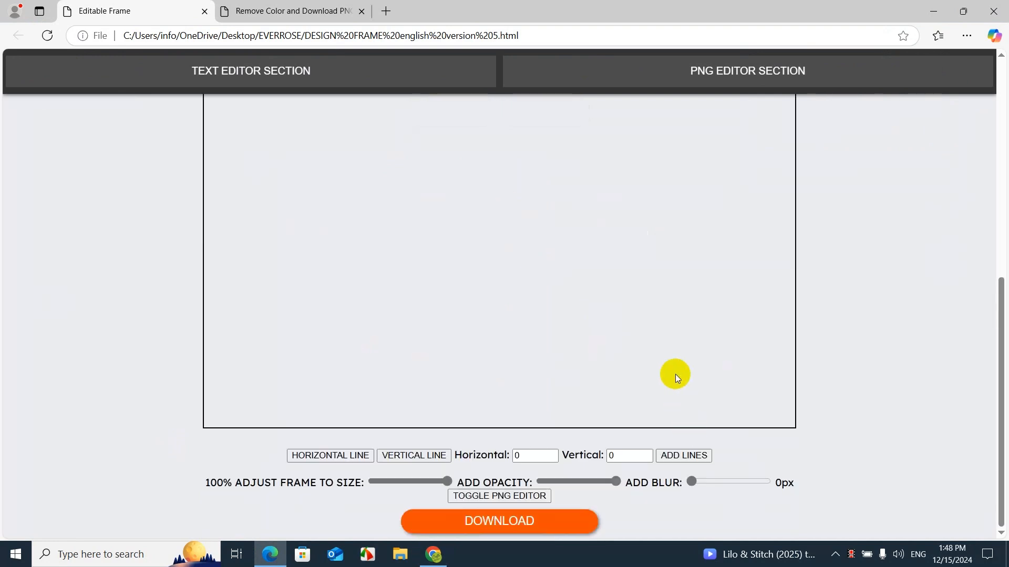
scroll(676, 374, up, 5)
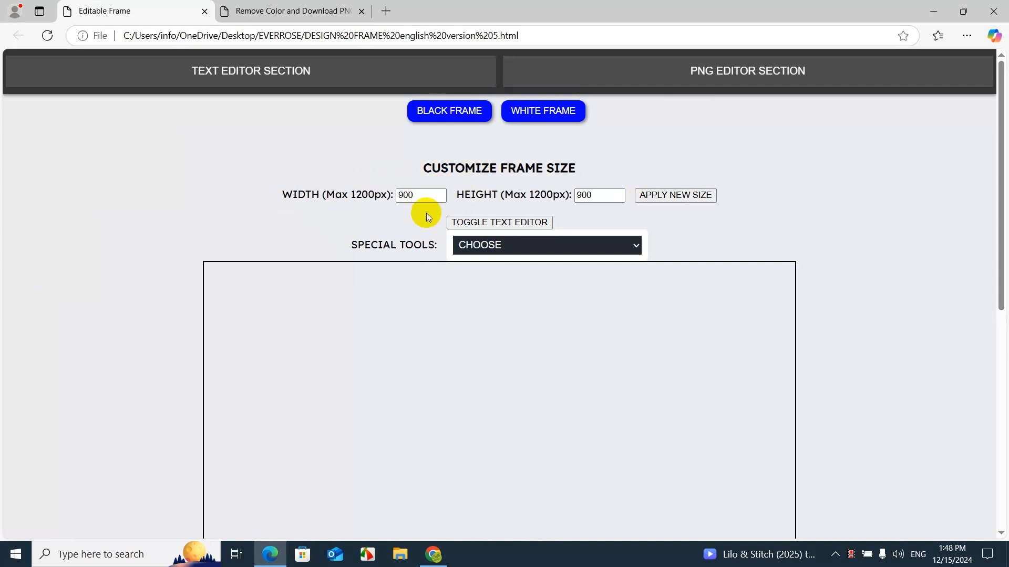
click(397, 196)
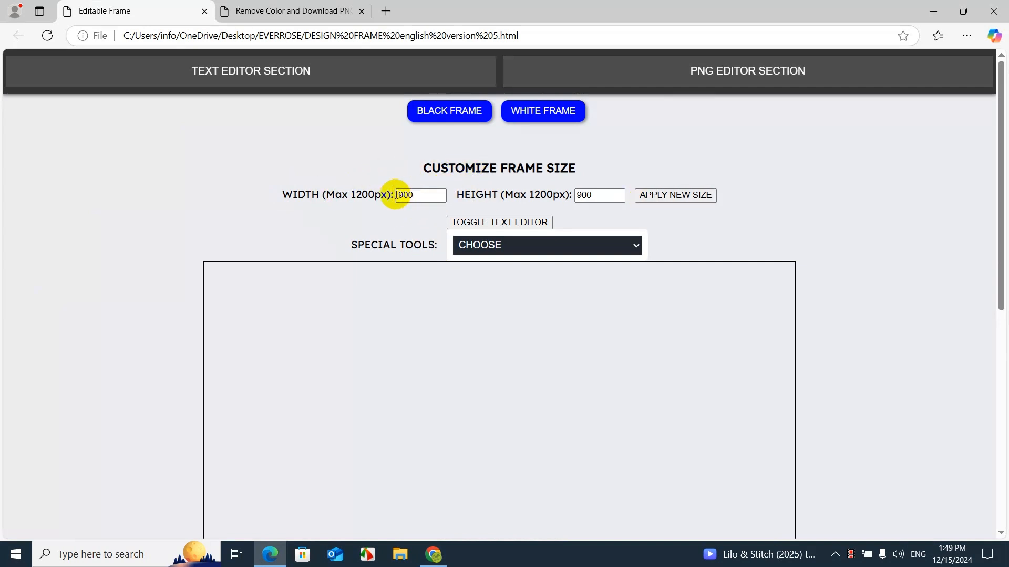
scroll(598, 201, down, 8)
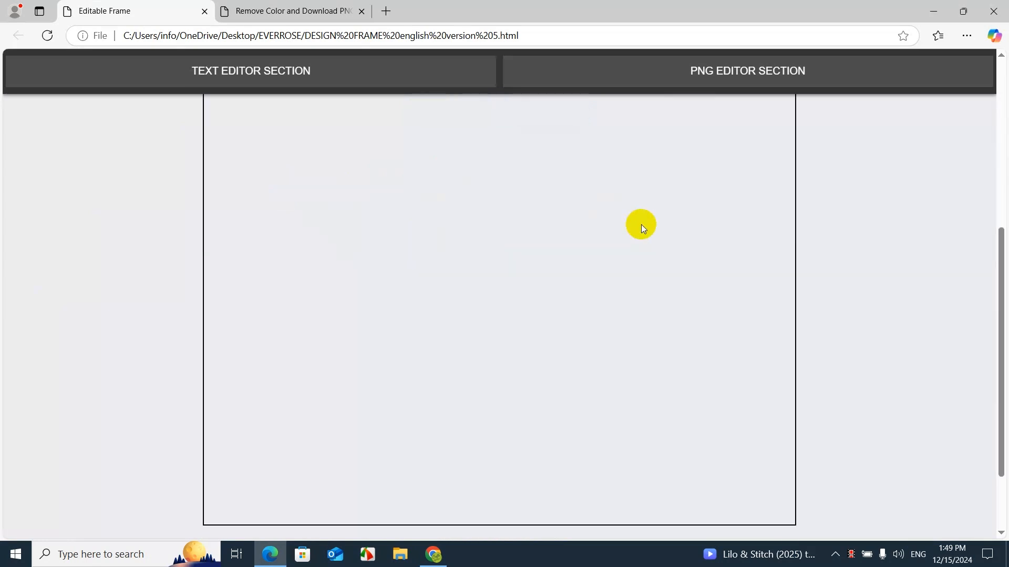
scroll(485, 345, up, 8)
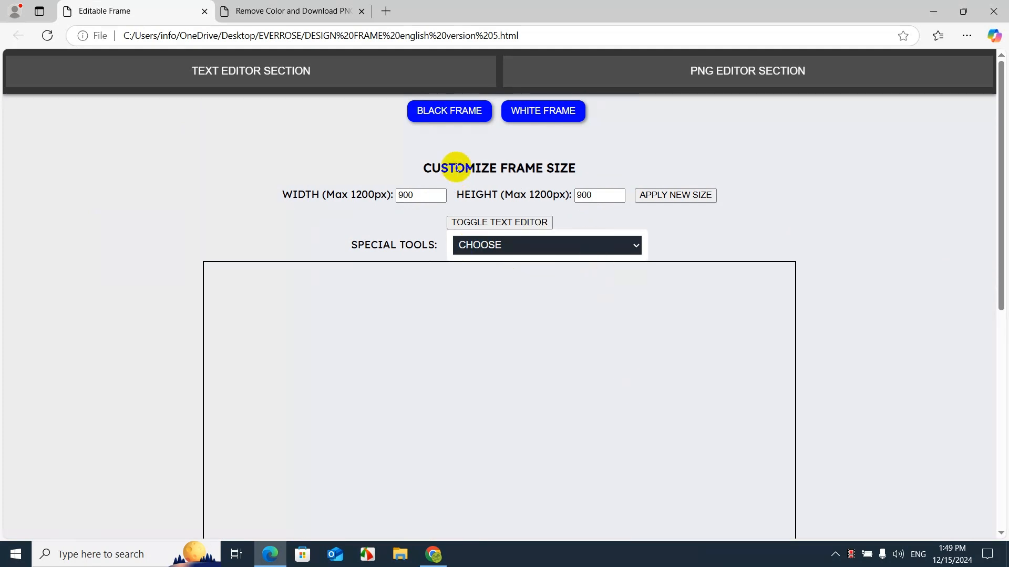
Try the white and black backgrounds on the design frame, ending with the white one
click(566, 115)
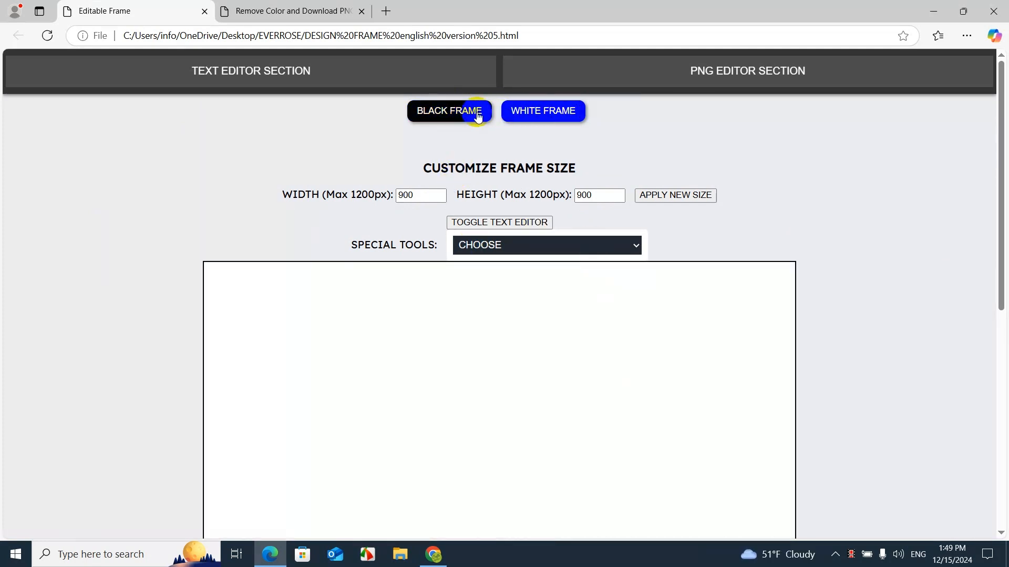
click(478, 113)
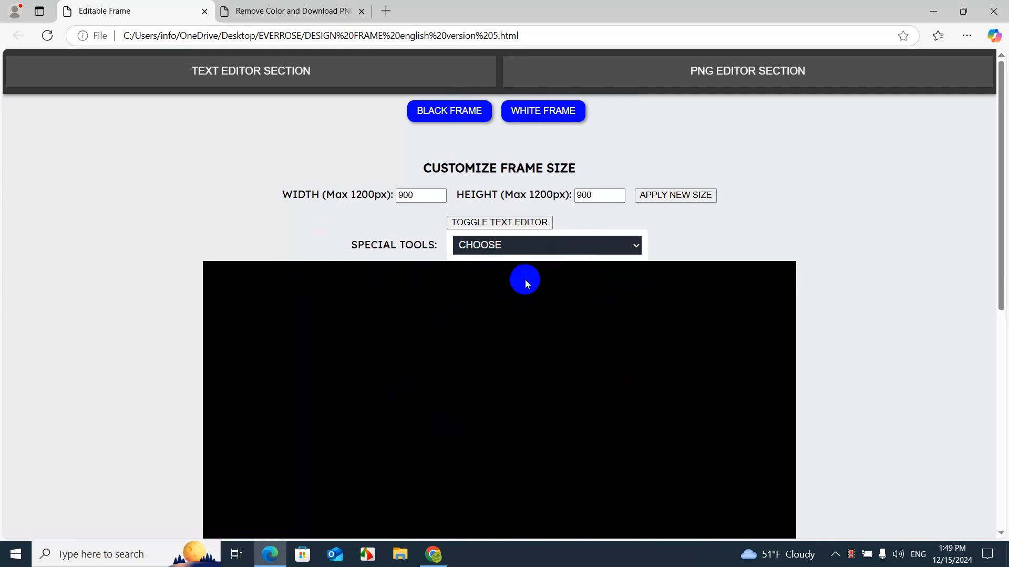
click(545, 122)
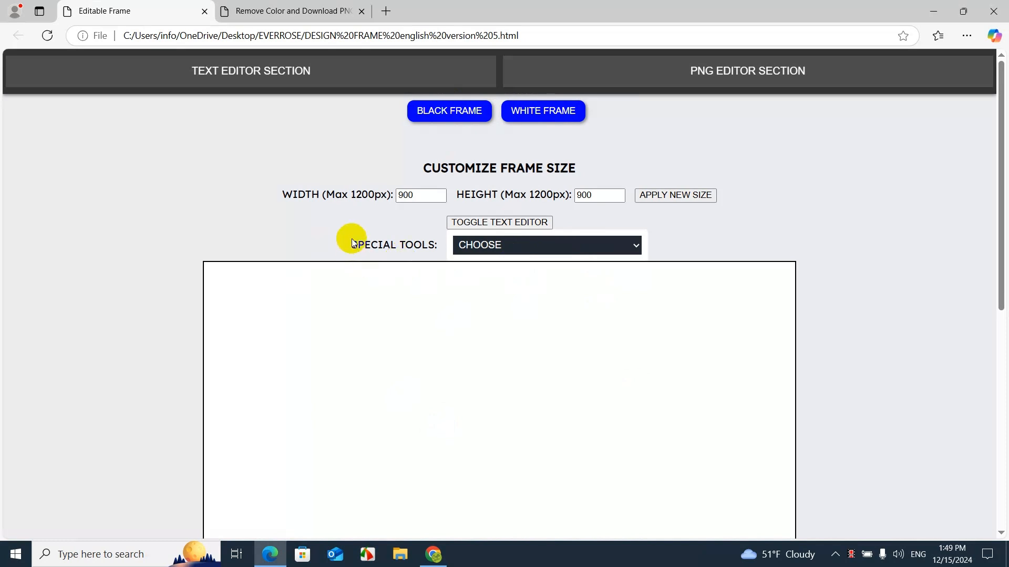
Bring up the Background Color Remover tool and load the downloaded DALL·E Aztec warrior image from Downloads
click(491, 248)
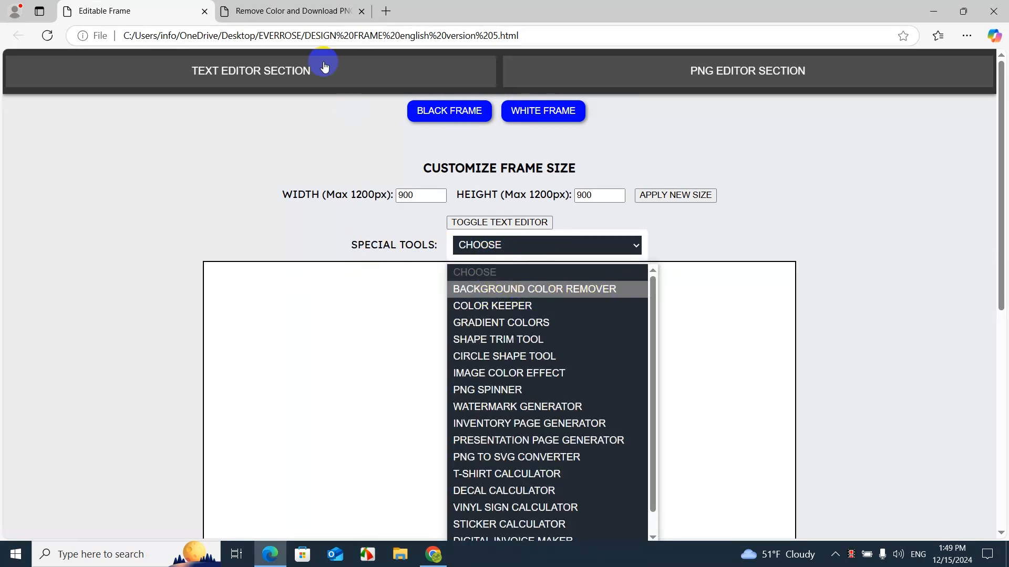
click(289, 11)
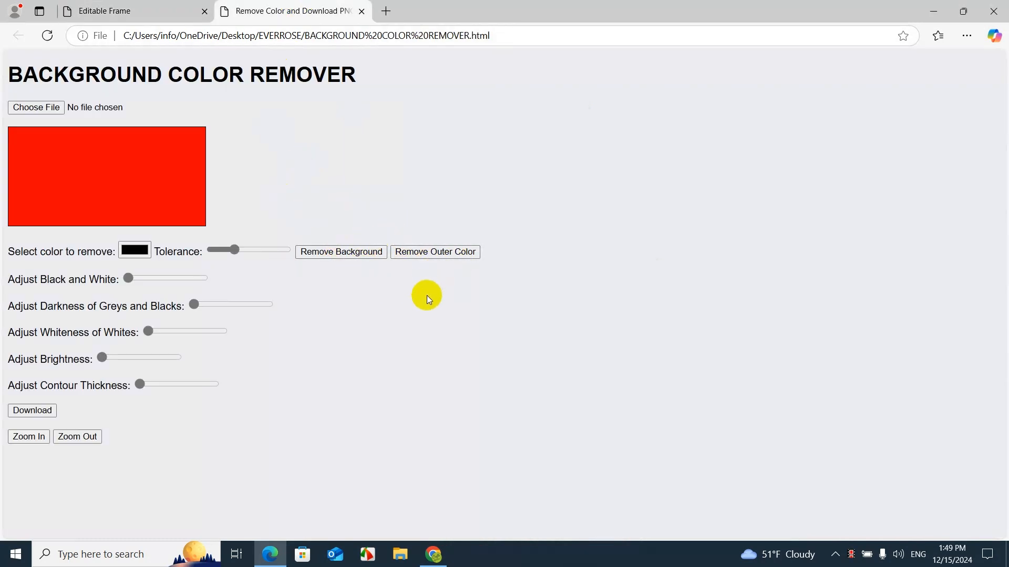
click(32, 109)
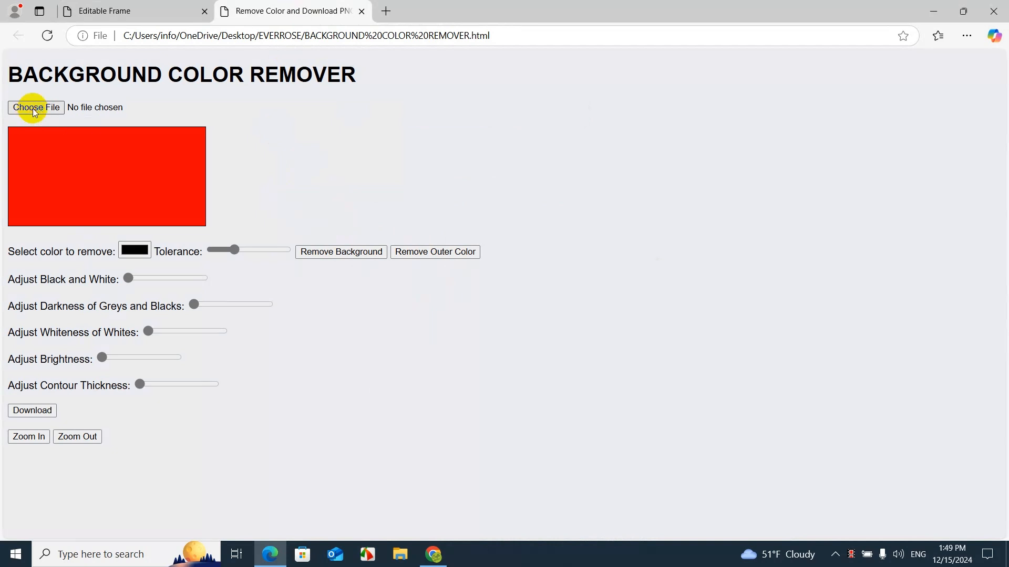
click(46, 114)
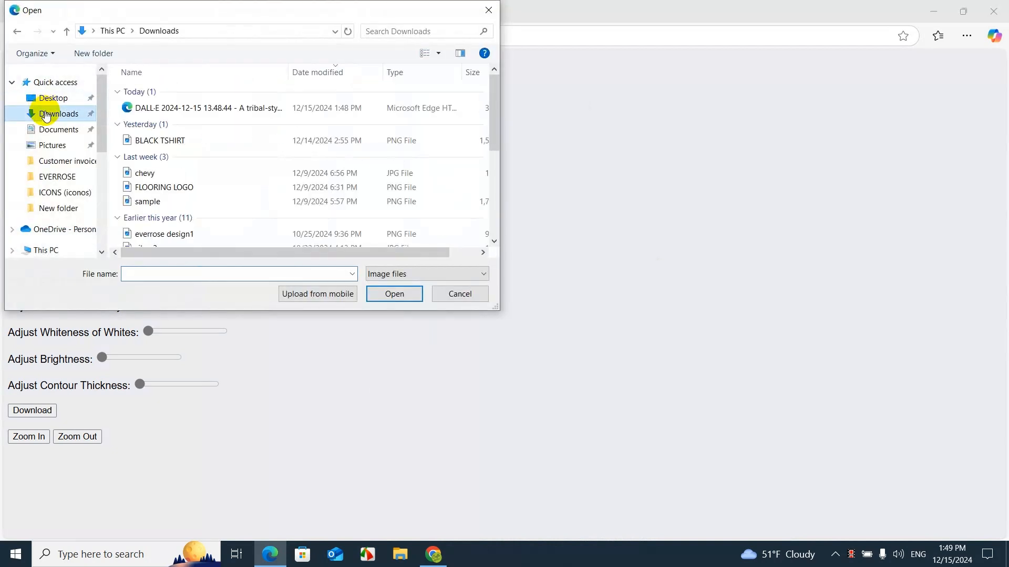
double_click(143, 109)
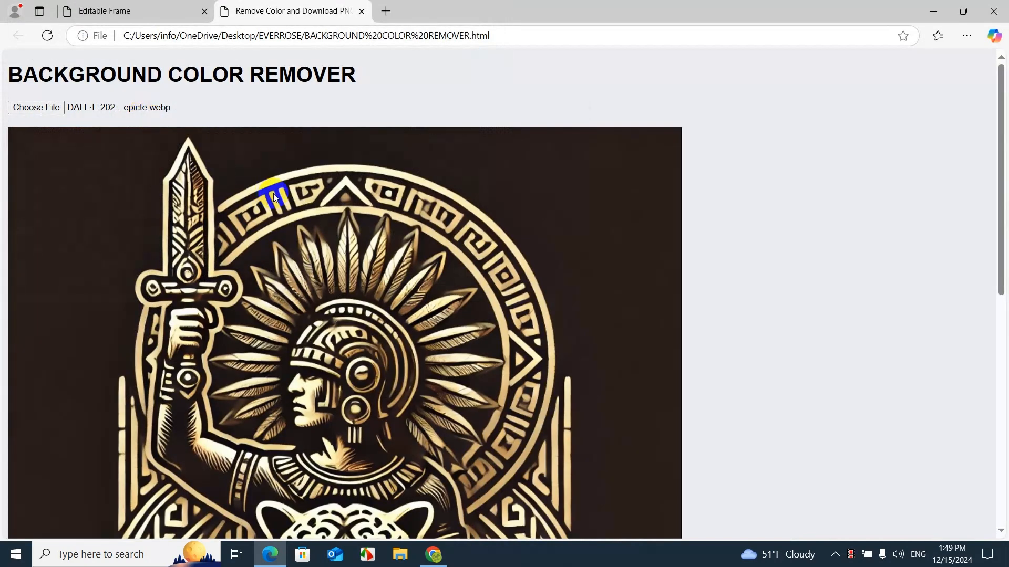
Raise the brightness of the Aztec warrior image slightly and check the whole picture
scroll(374, 185, down, 8)
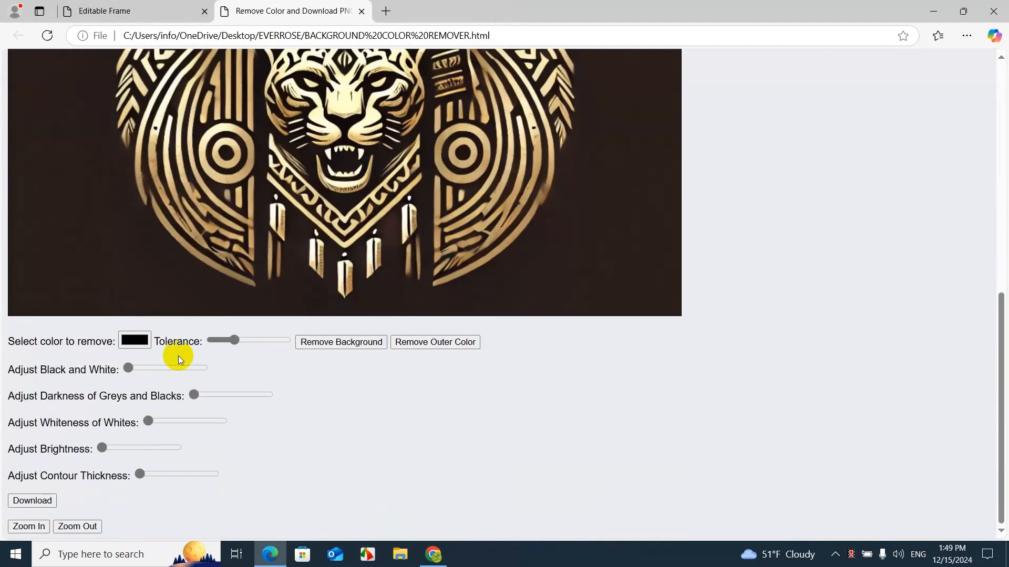
click(102, 447)
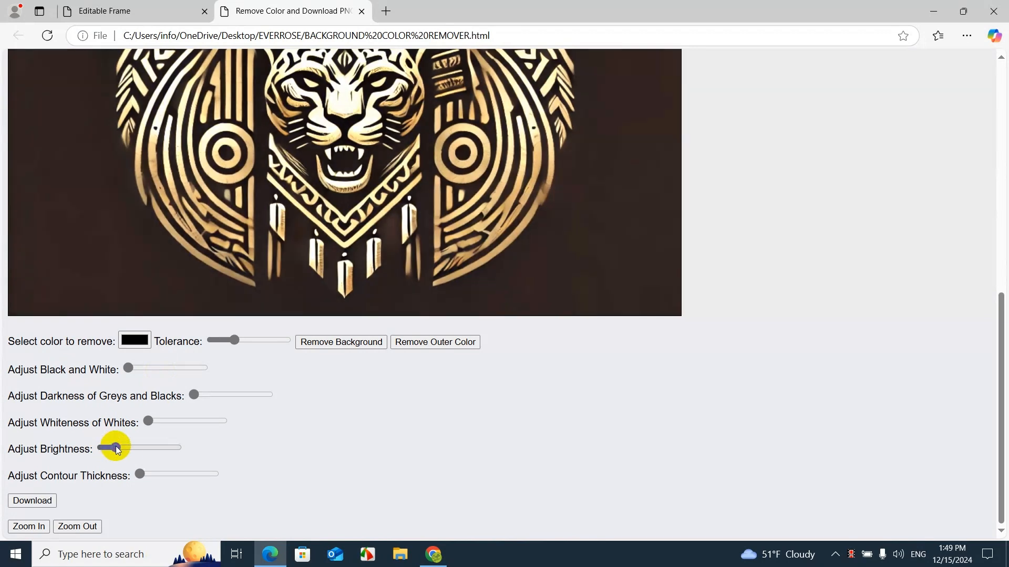
scroll(128, 449, up, 8)
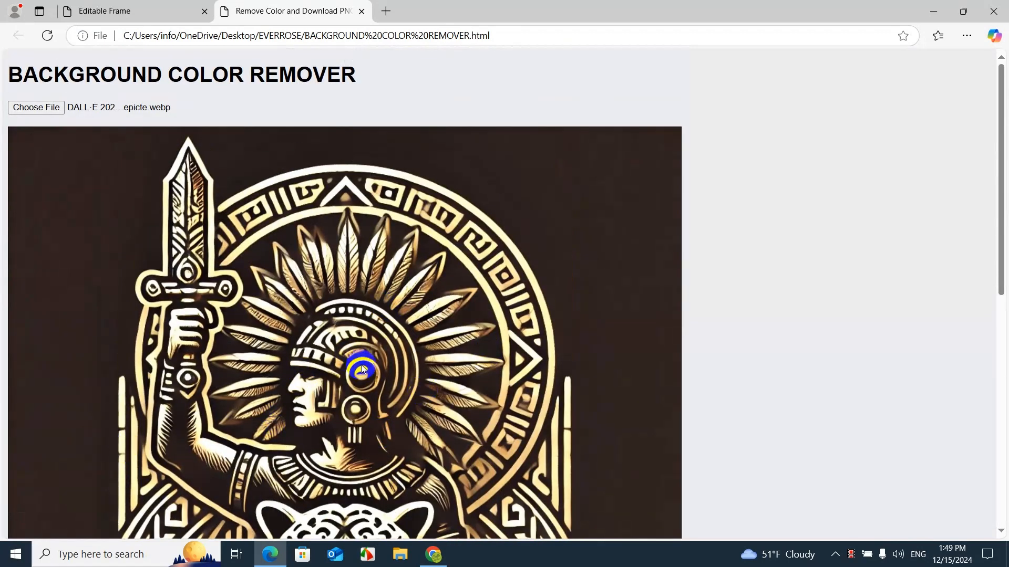
Sample the image's dark brown background, RGB 41, 32, 30, as the color to remove
scroll(360, 373, down, 8)
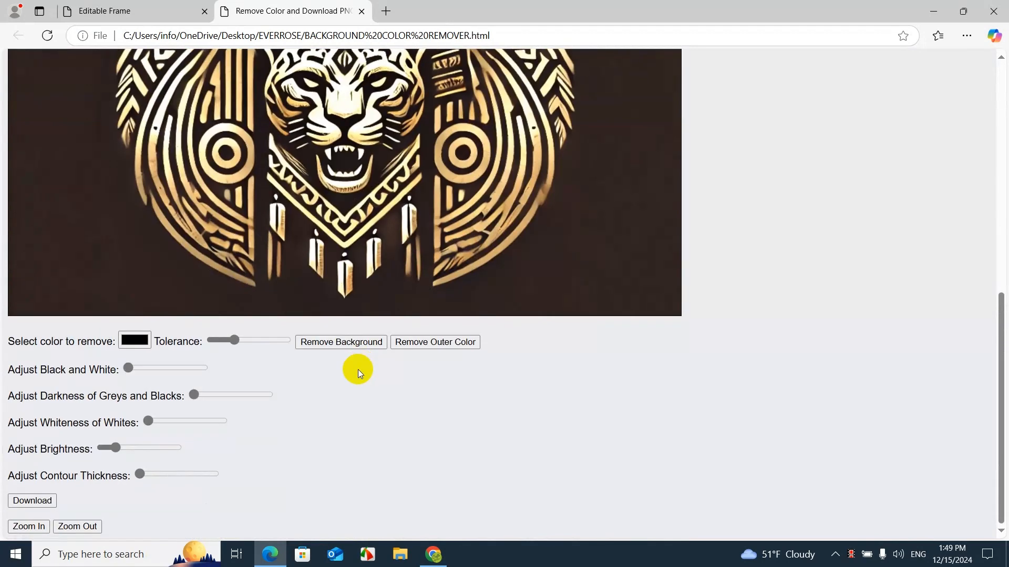
click(140, 342)
click(132, 456)
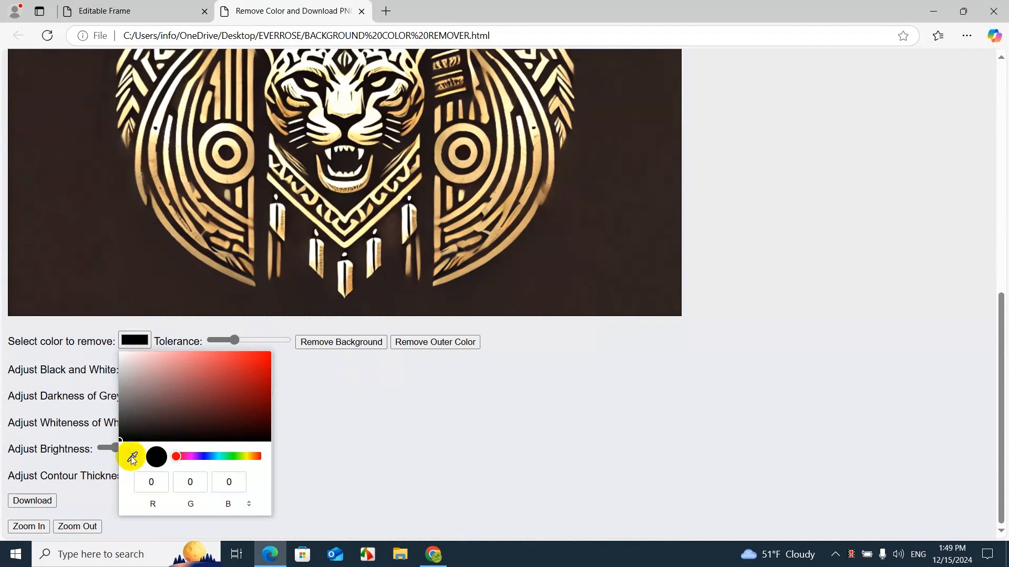
click(287, 304)
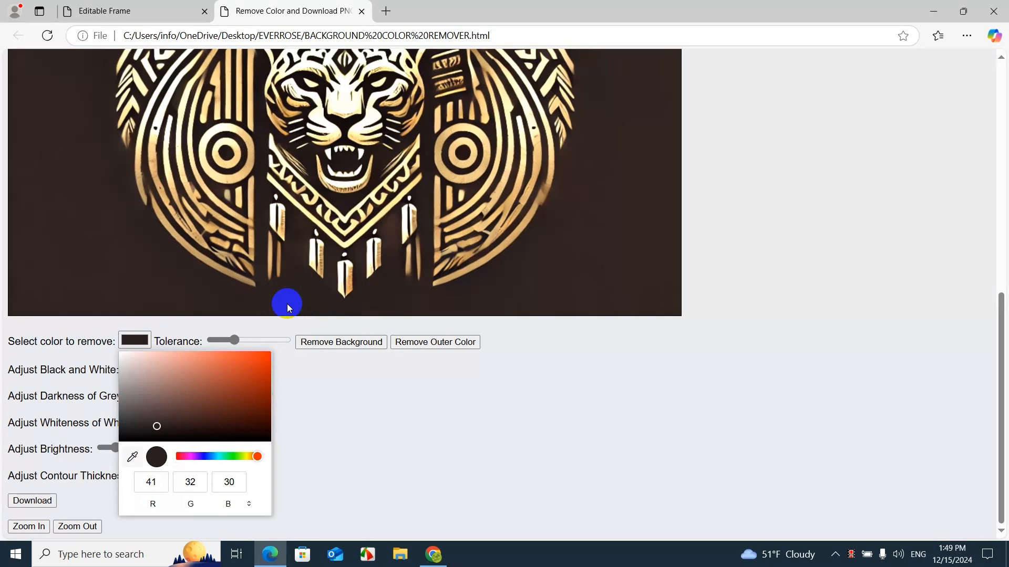
Raise the color tolerance to its maximum, remove the dark background from the Aztec warrior image, and download the result
click(236, 343)
drag(237, 343, 292, 342)
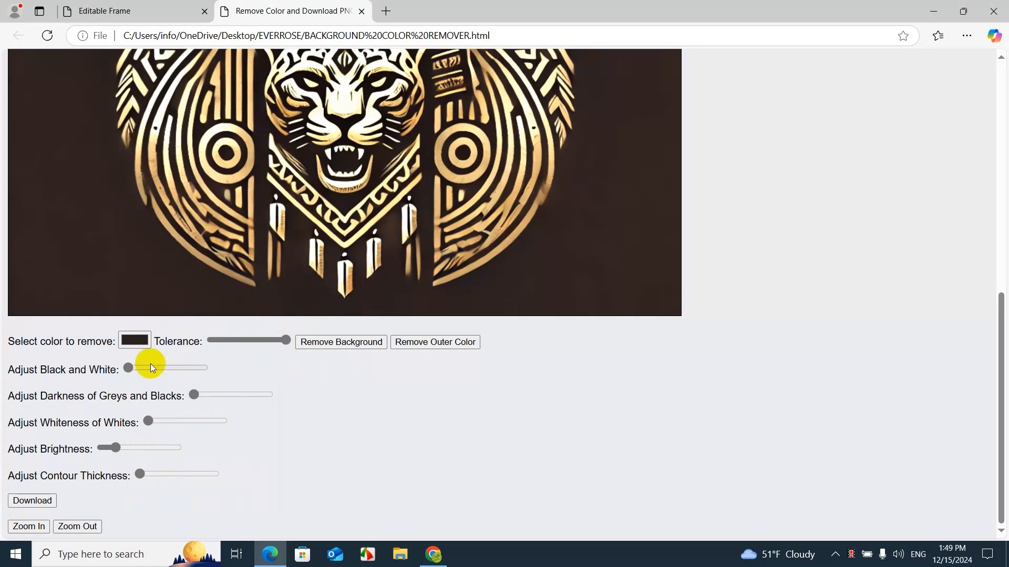
click(339, 344)
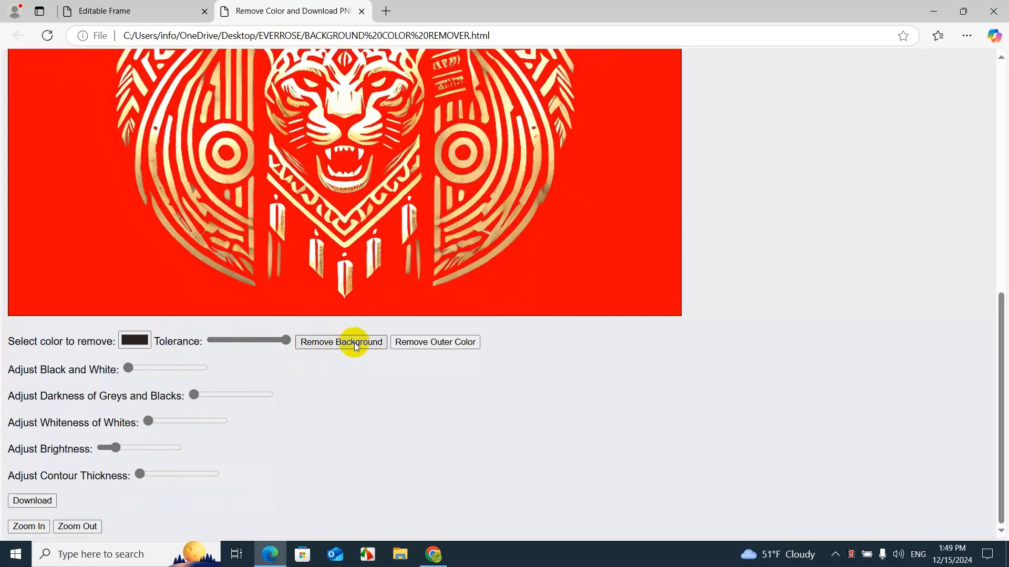
scroll(389, 401, up, 10)
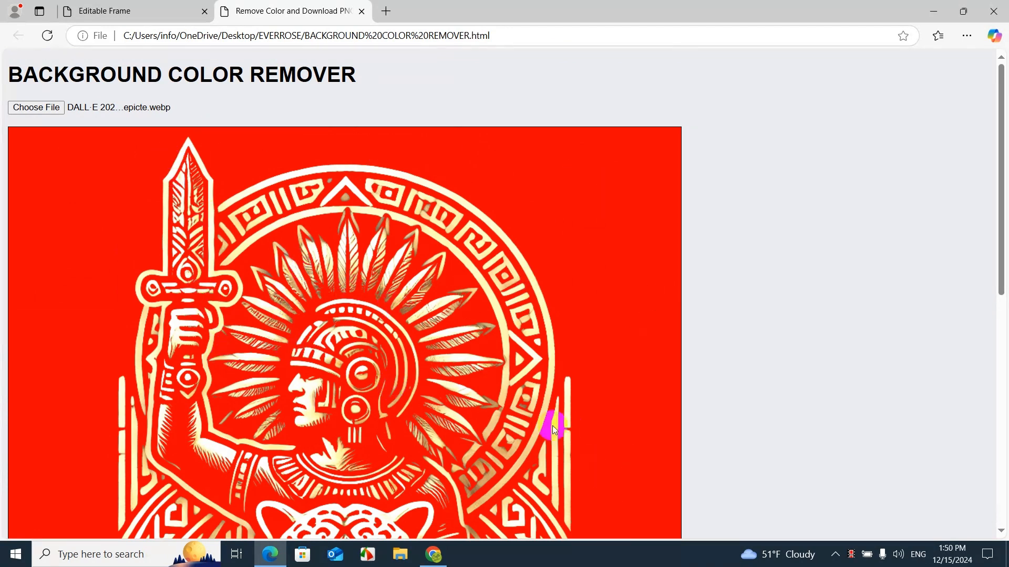
scroll(552, 418, down, 8)
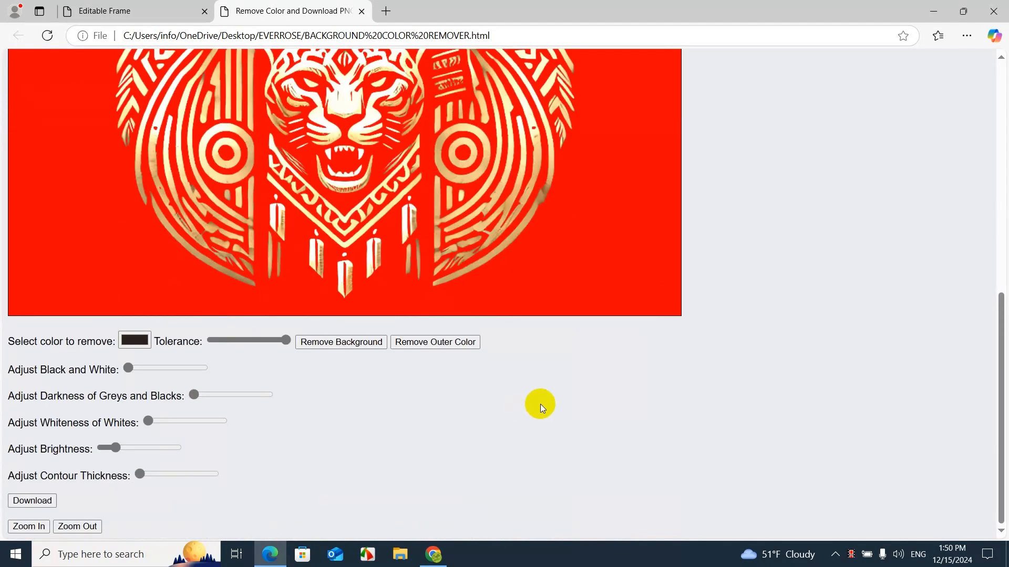
click(28, 501)
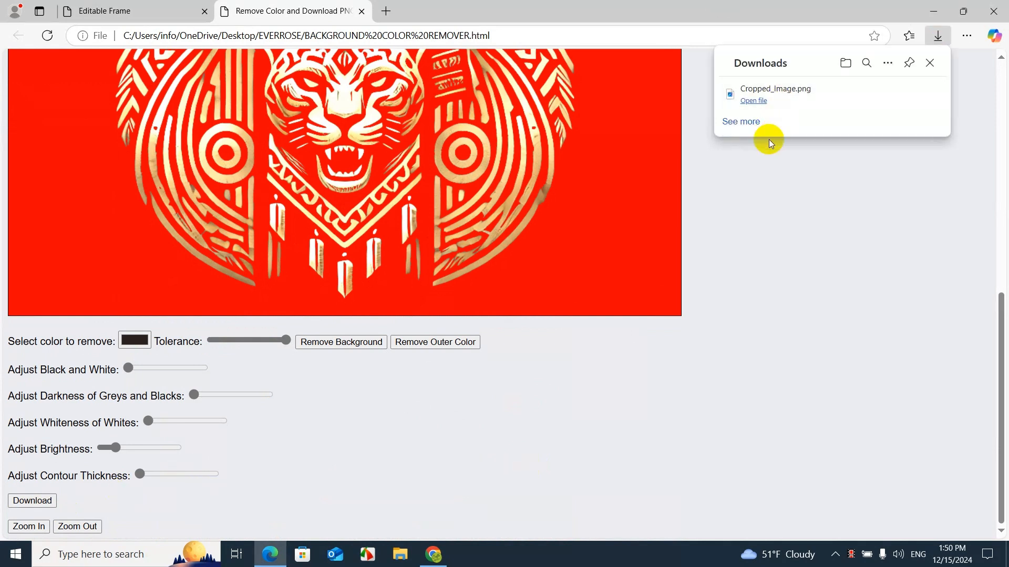
Close the background remover and load Cropped_Image from Downloads into the design frame through the PNG editor
click(360, 11)
scroll(500, 257, down, 5)
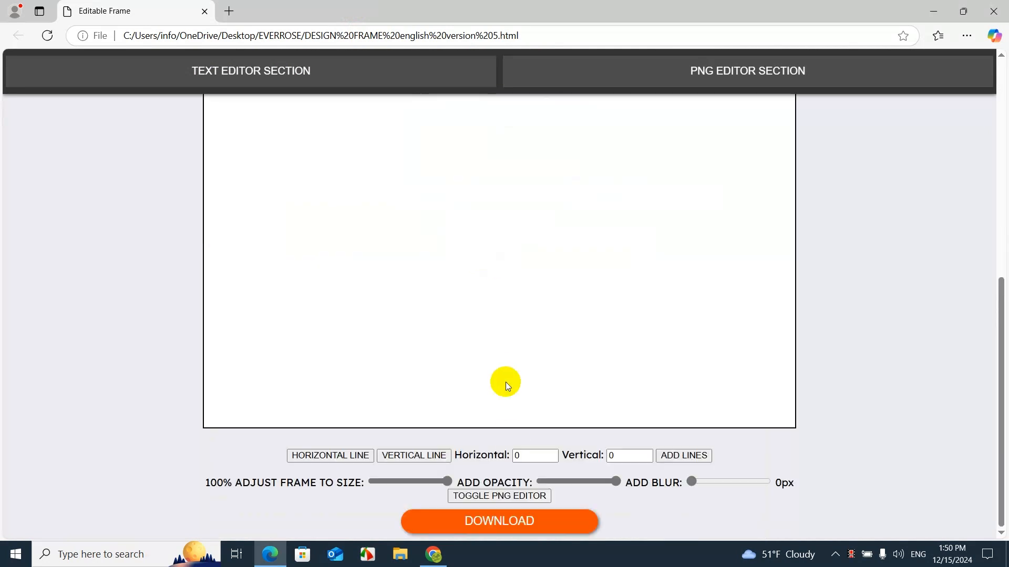
click(497, 496)
scroll(477, 374, down, 4)
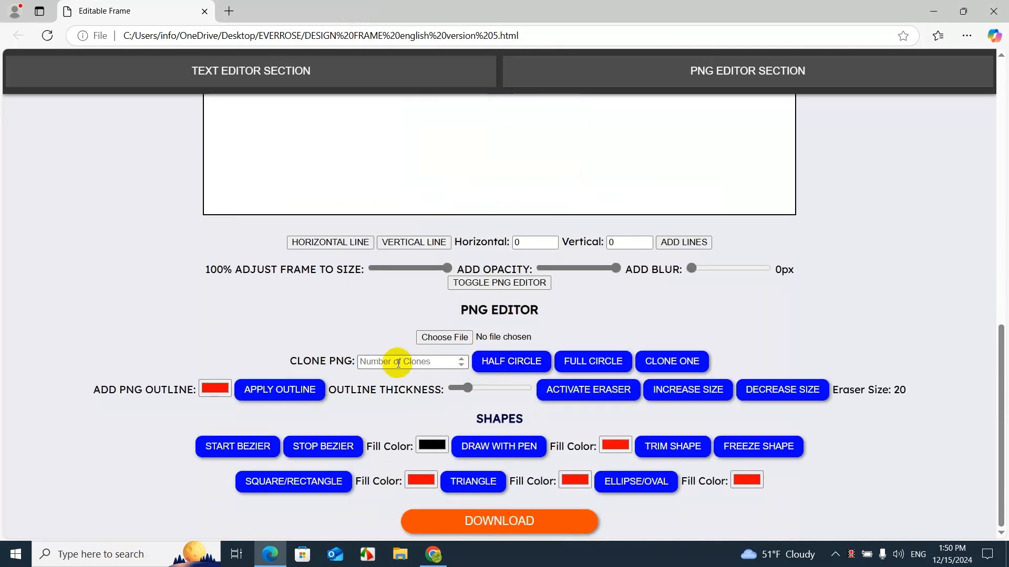
click(444, 337)
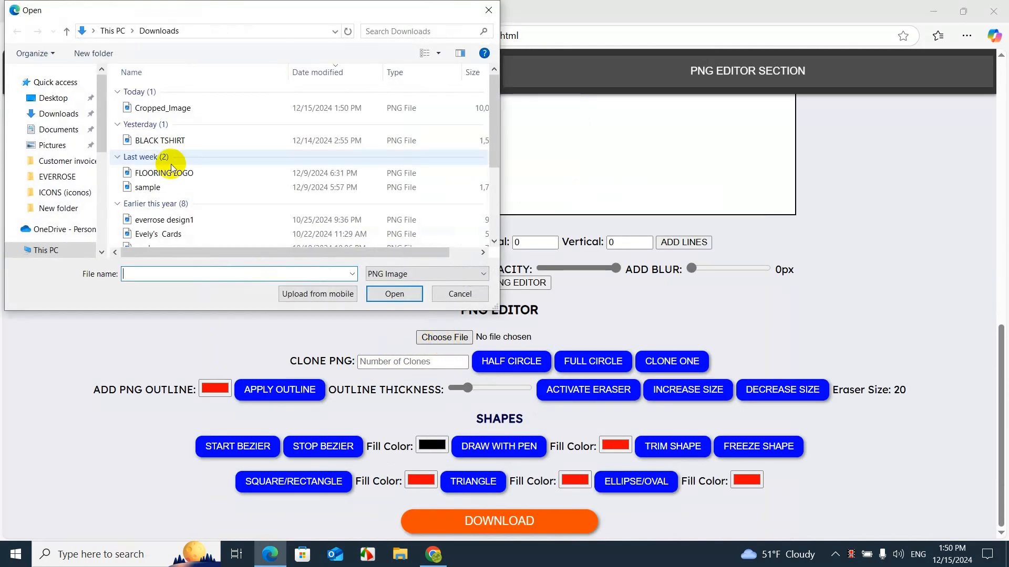
double_click(150, 108)
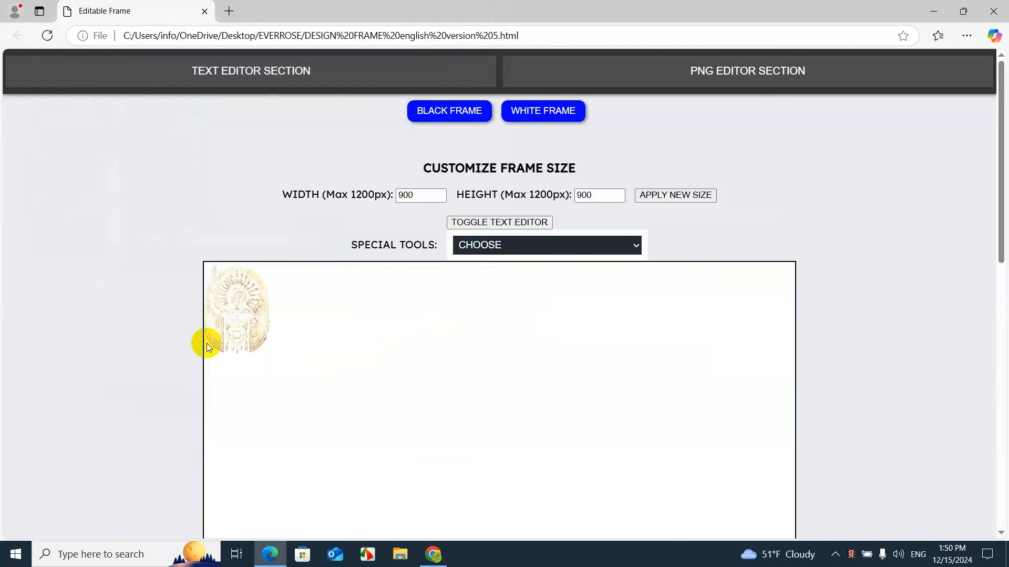
Enlarge the warrior logo to several times its size and place it in the upper middle of the design frame
click(231, 329)
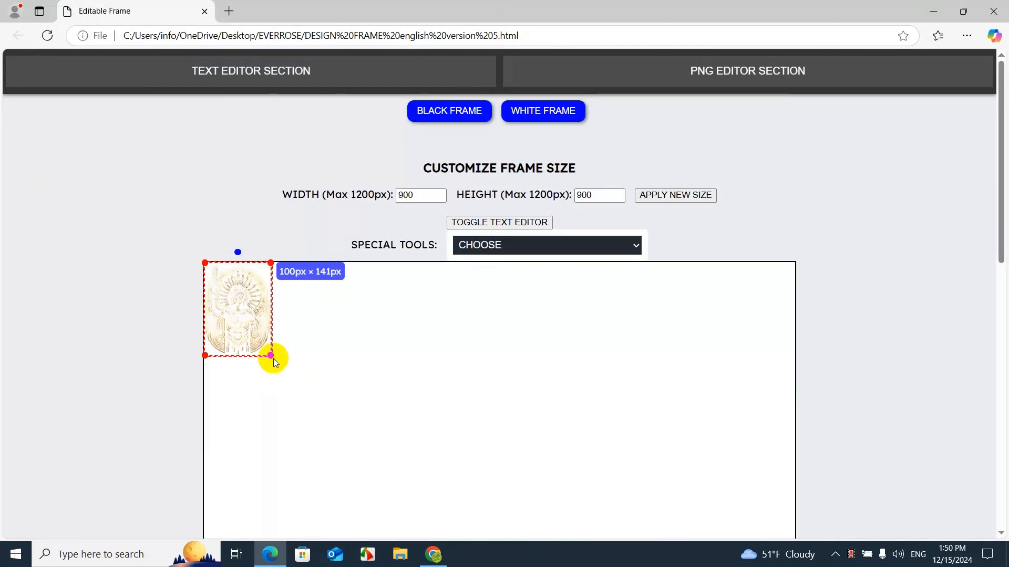
drag(271, 355, 446, 497)
drag(333, 431, 463, 421)
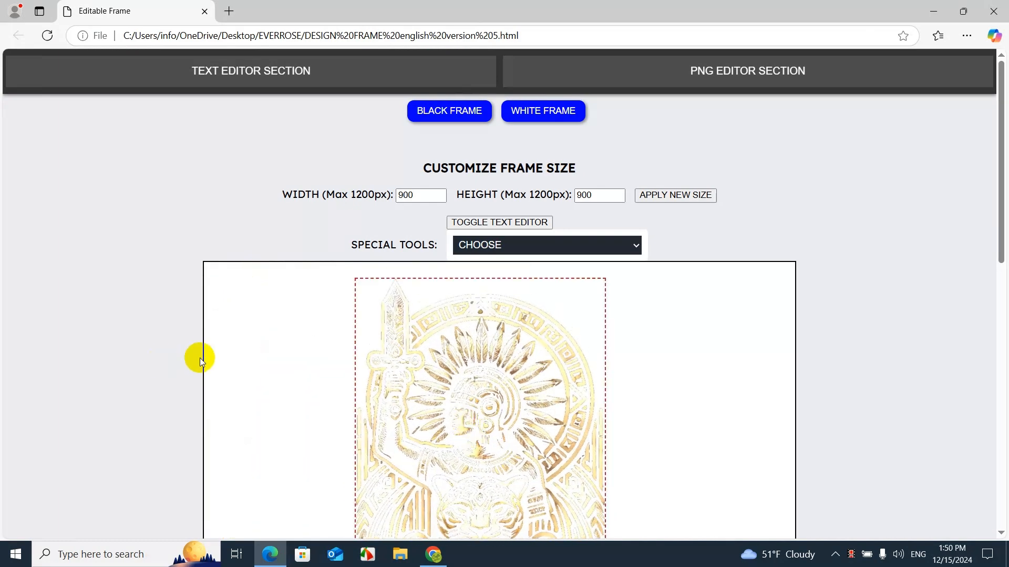
scroll(304, 323, down, 5)
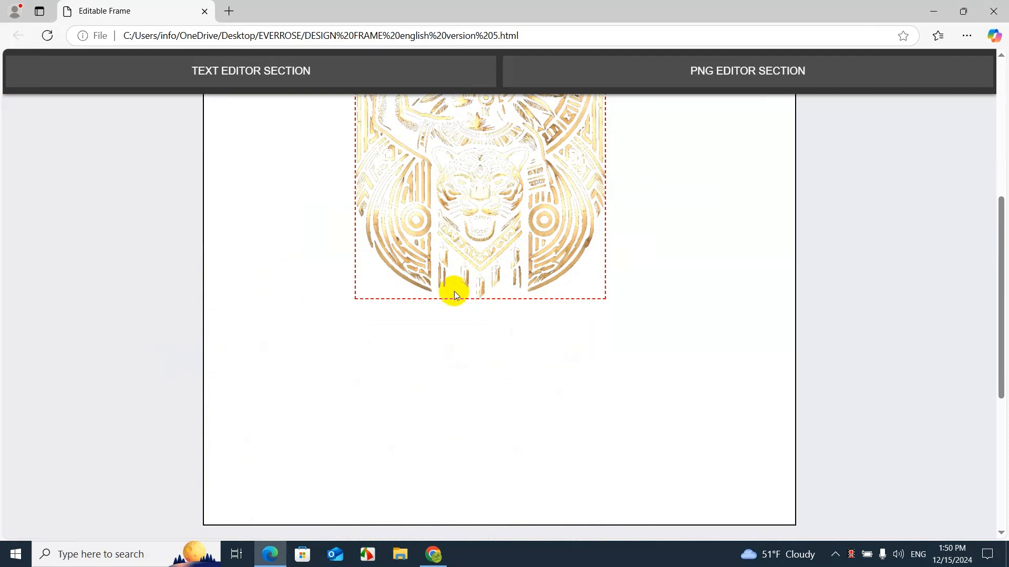
scroll(553, 275, up, 5)
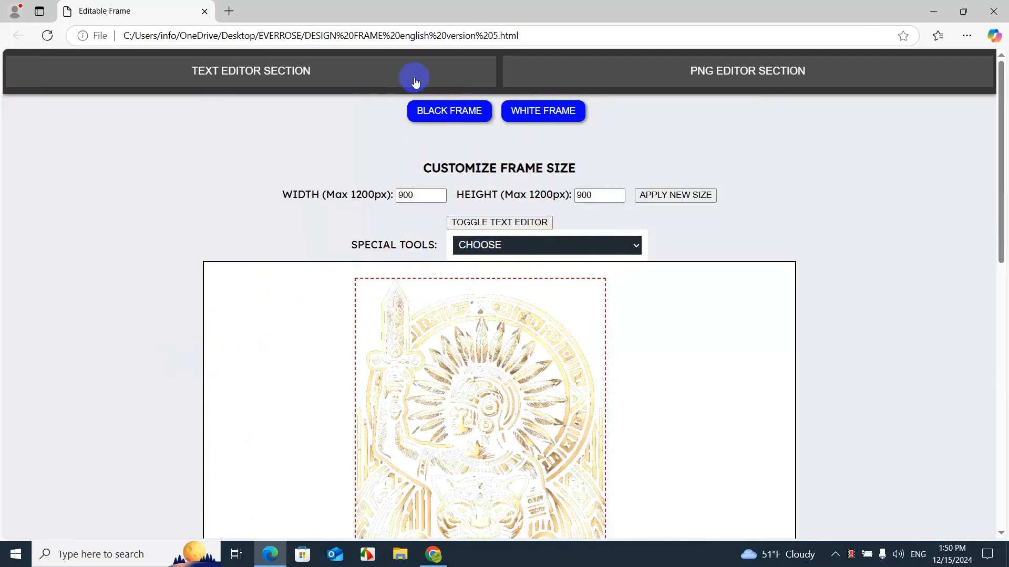
Switch the design frame to black and inspect the whole warrior logo against it
click(454, 124)
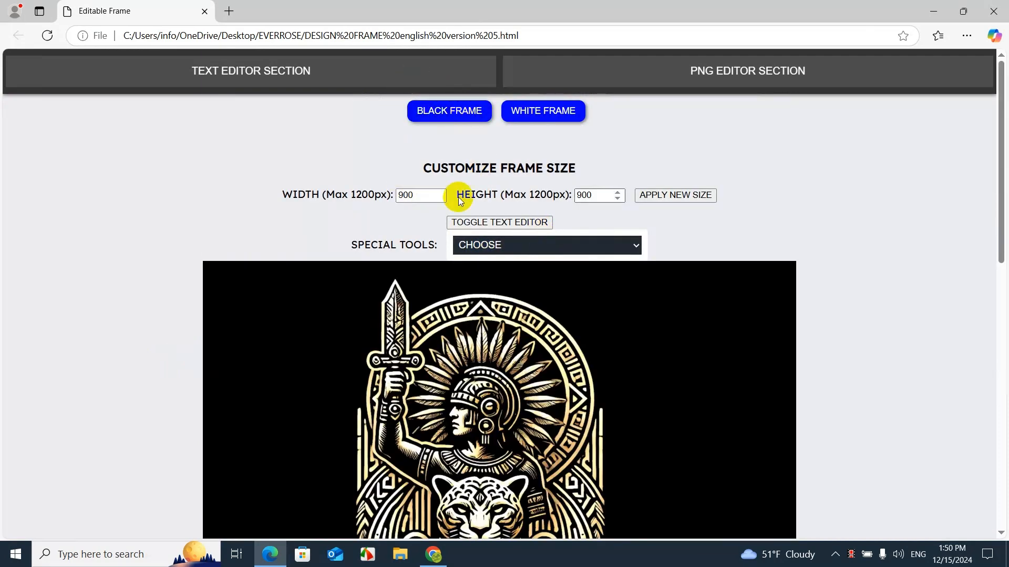
scroll(308, 279, down, 4)
scroll(394, 236, up, 5)
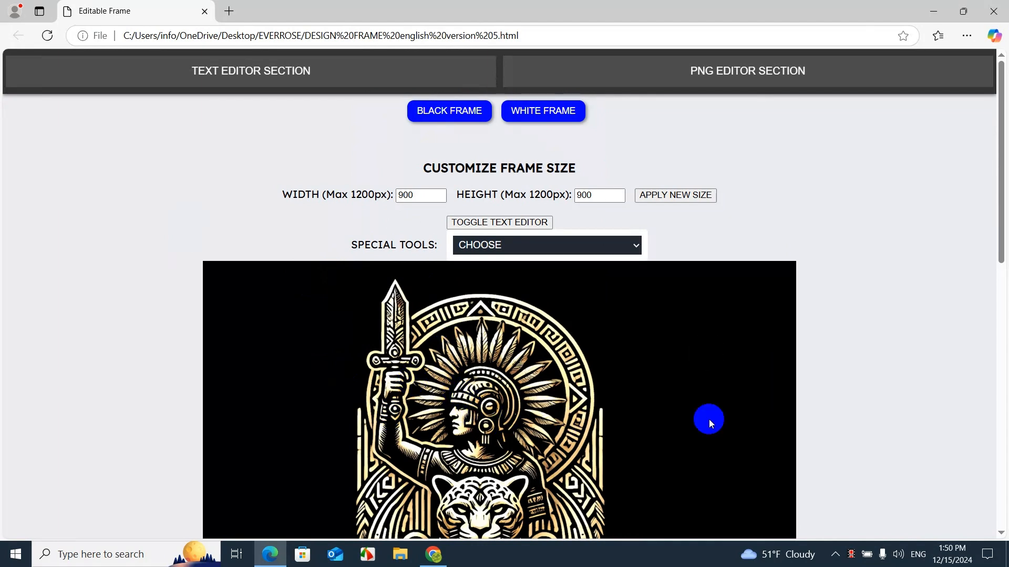
scroll(560, 420, down, 12)
scroll(563, 412, up, 7)
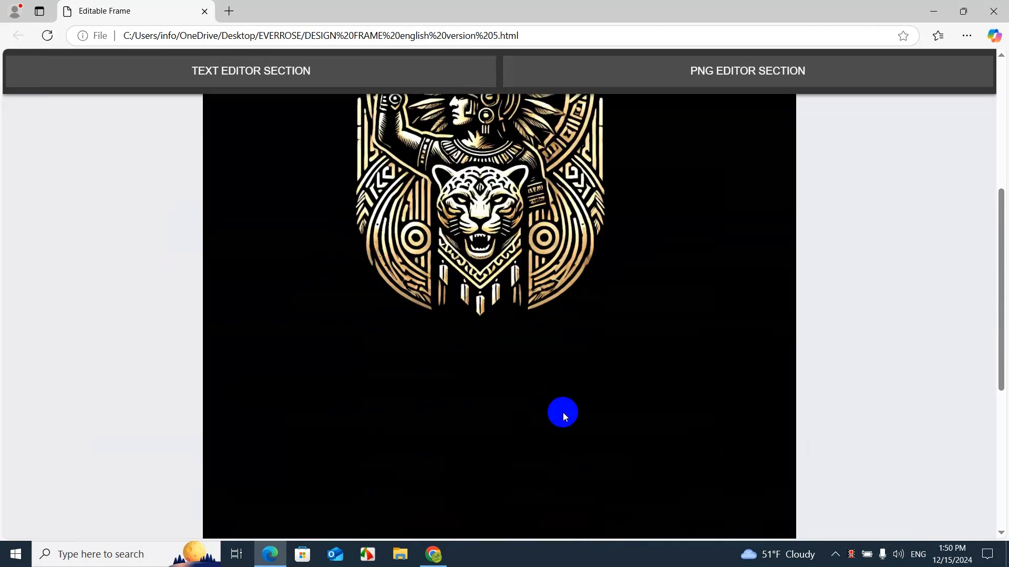
scroll(562, 389, up, 5)
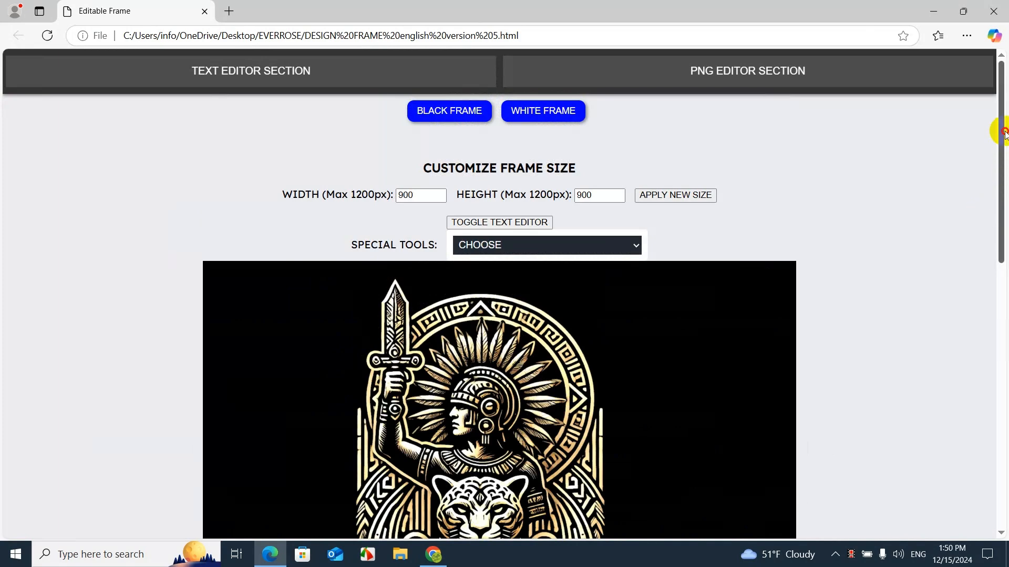
drag(1002, 132, 1003, 206)
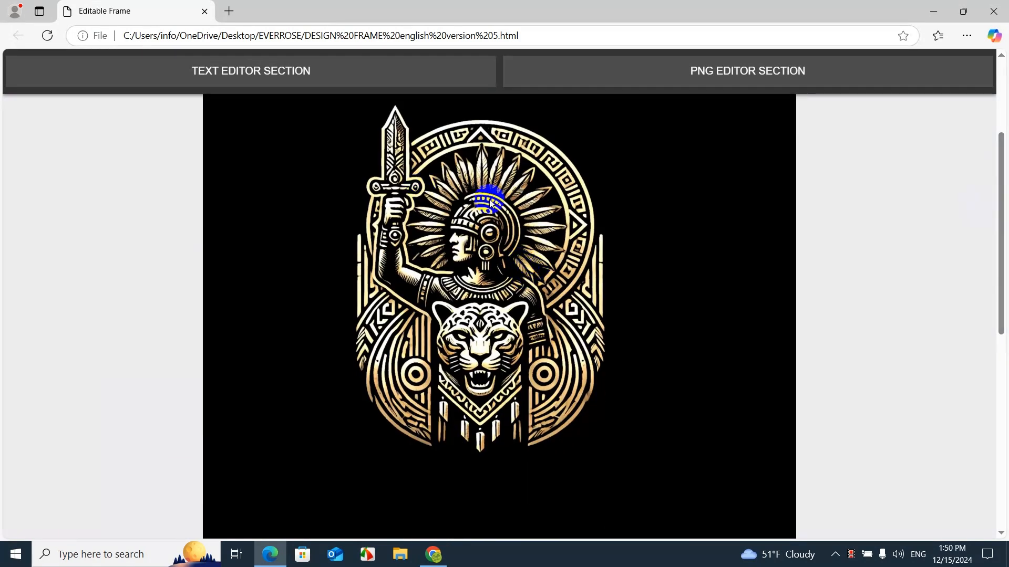
Move the warrior logo out of the frame, past its left edge, and set the frame to white
drag(484, 291, 68, 306)
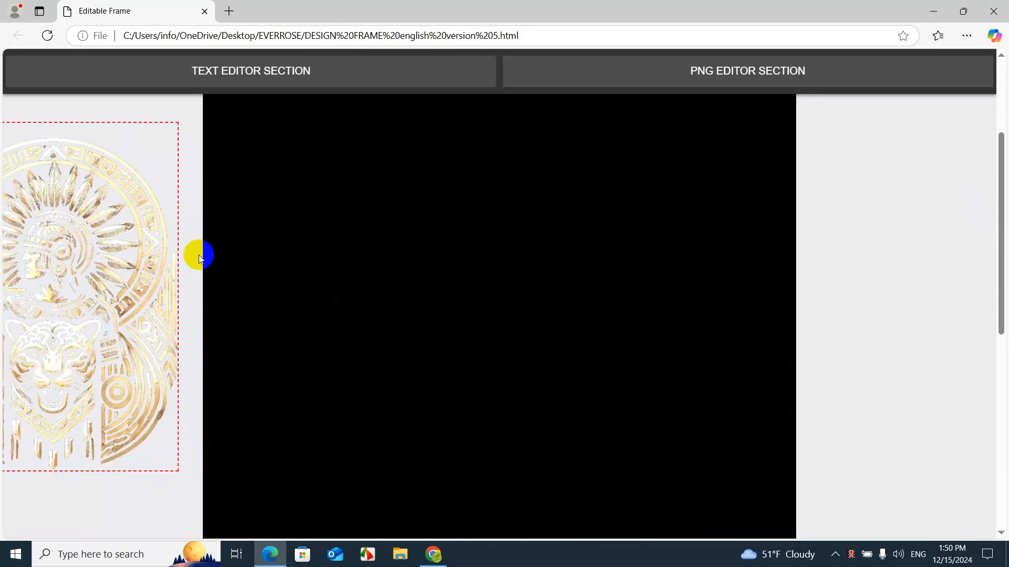
click(201, 240)
scroll(201, 241, down, 7)
scroll(200, 241, up, 10)
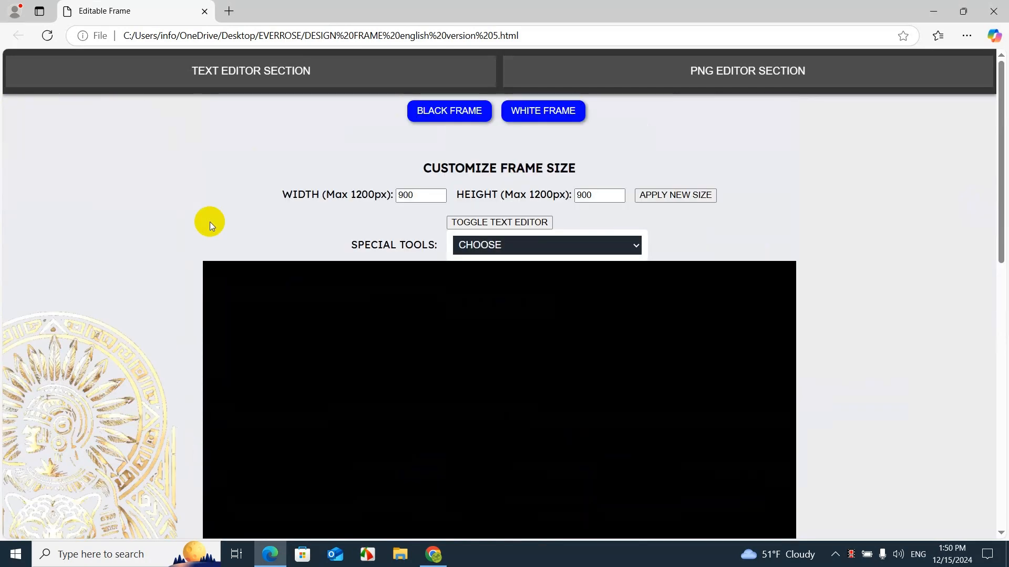
click(540, 111)
Load the BLACK TSHIRT image from Downloads into the design frame
scroll(534, 250, down, 10)
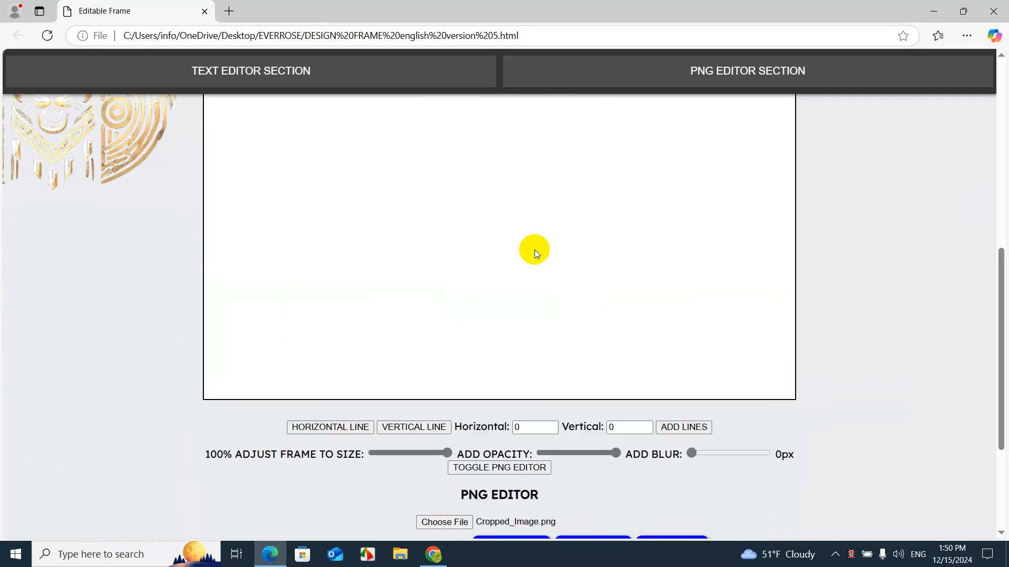
click(455, 338)
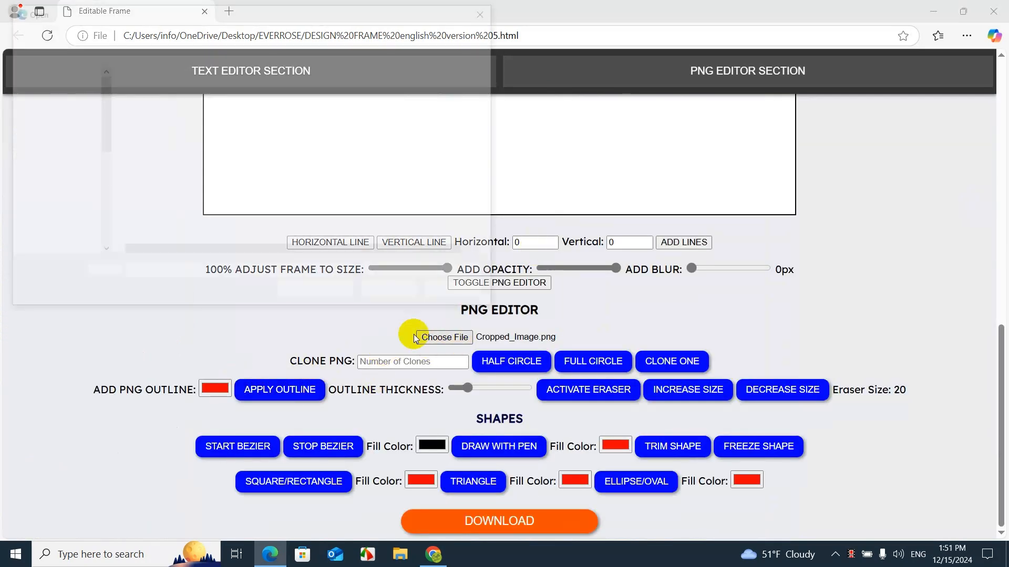
double_click(169, 140)
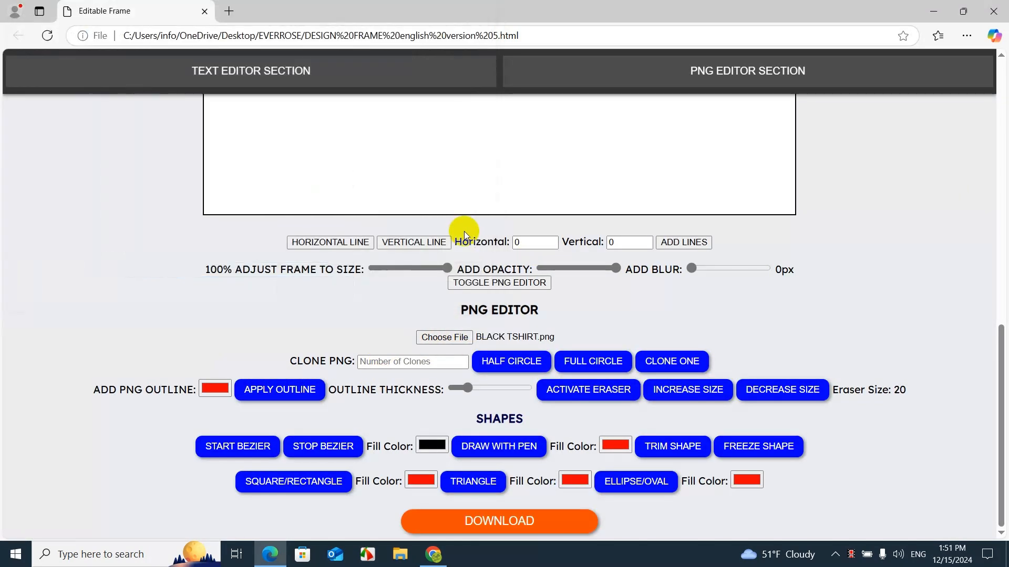
scroll(464, 231, up, 10)
Enlarge the black T-shirt to about 665 × 897 px and center it in the white frame
click(242, 308)
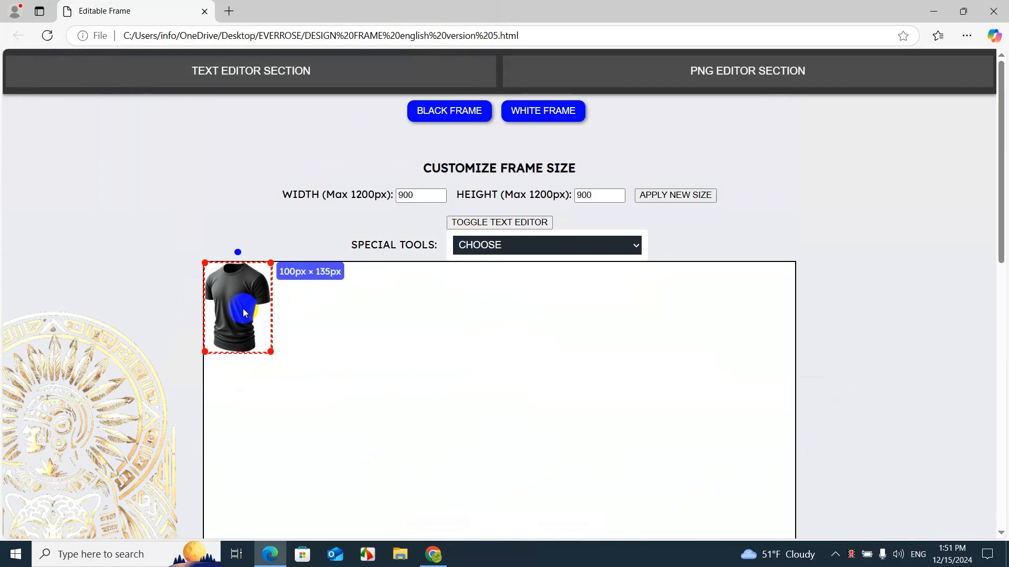
drag(272, 353, 639, 563)
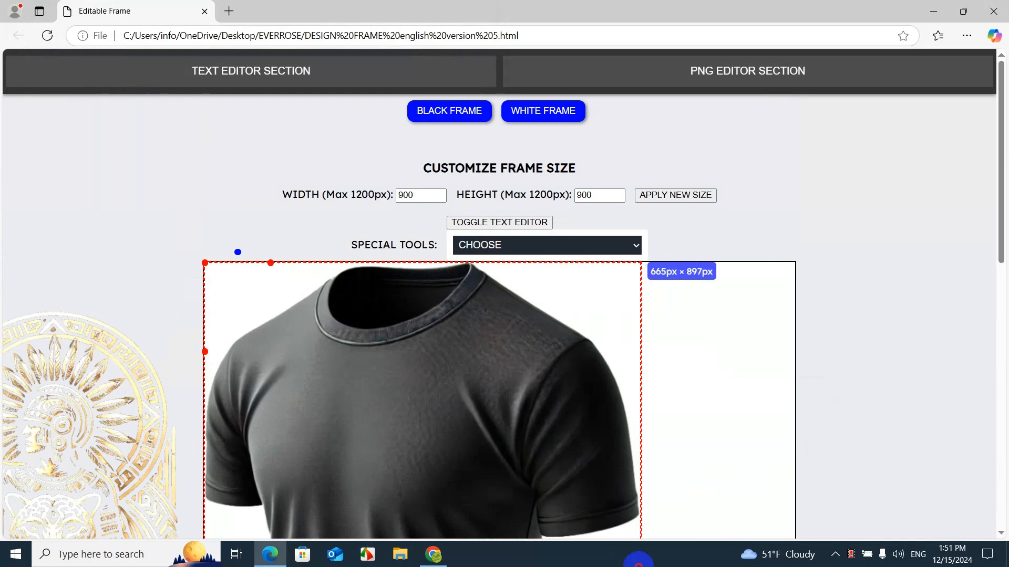
scroll(683, 424, down, 5)
drag(373, 341, 438, 335)
click(746, 257)
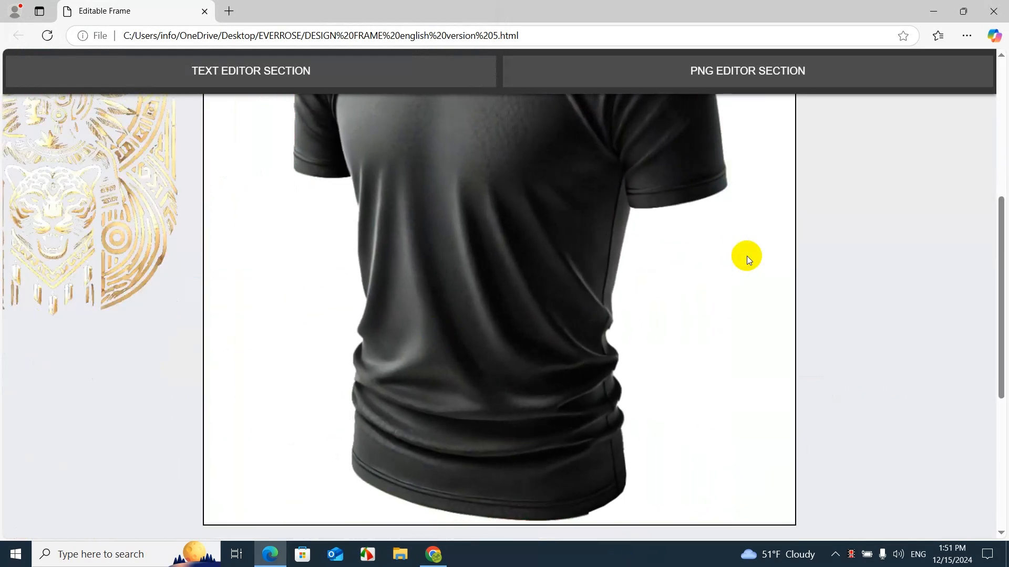
mouse_move(1006, 227)
mouse_down()
mouse_move(993, 222)
mouse_move(980, 124)
mouse_up()
click(523, 281)
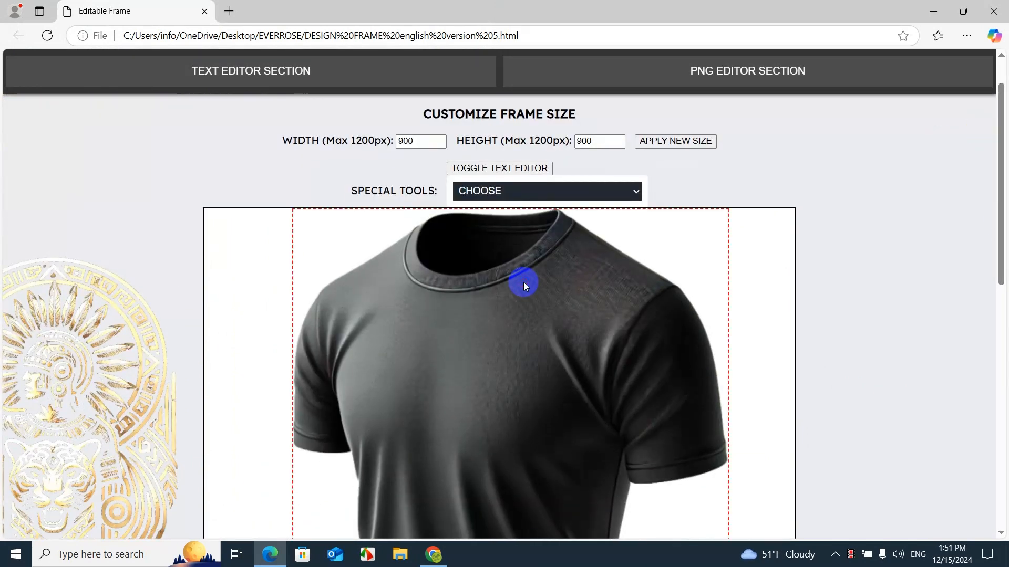
click(764, 298)
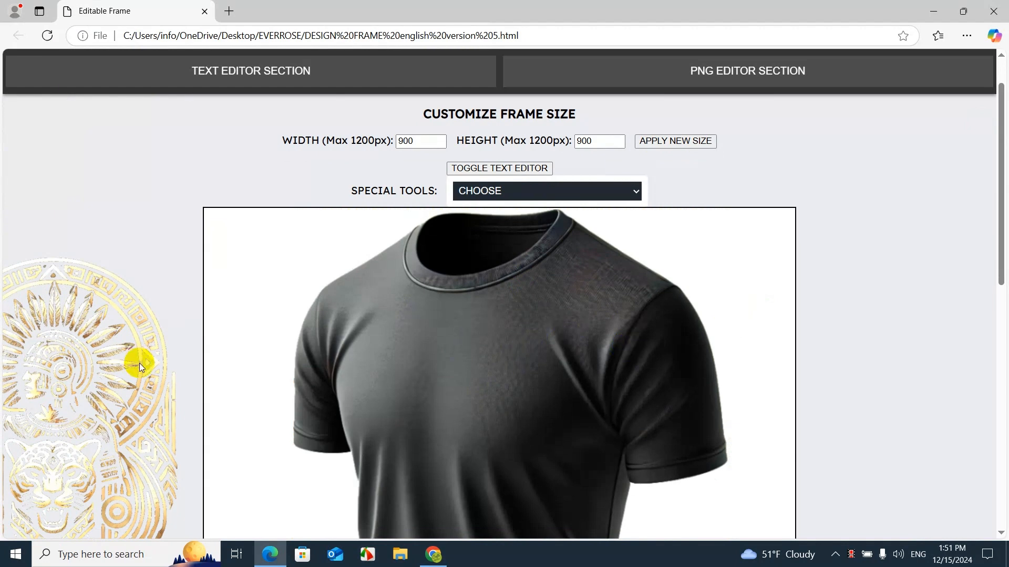
Move the warrior logo closer to the T-shirt so that it overlaps the frame's left edge
scroll(140, 363, down, 10)
scroll(75, 315, up, 8)
scroll(78, 257, down, 2)
drag(99, 206, 204, 274)
Select the T-shirt and look over the available PNG editing options
click(411, 229)
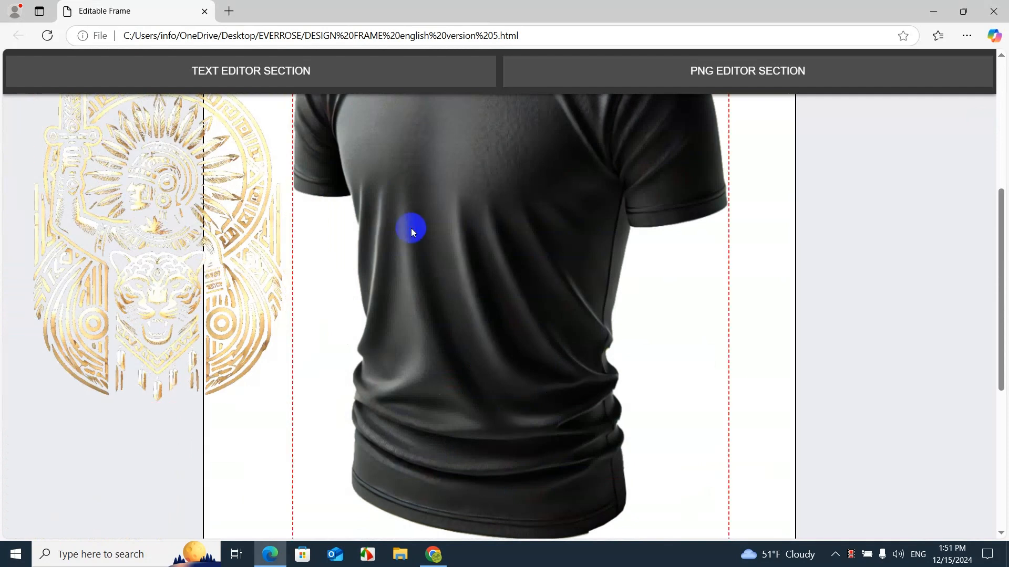
scroll(411, 231, down, 5)
scroll(404, 357, up, 10)
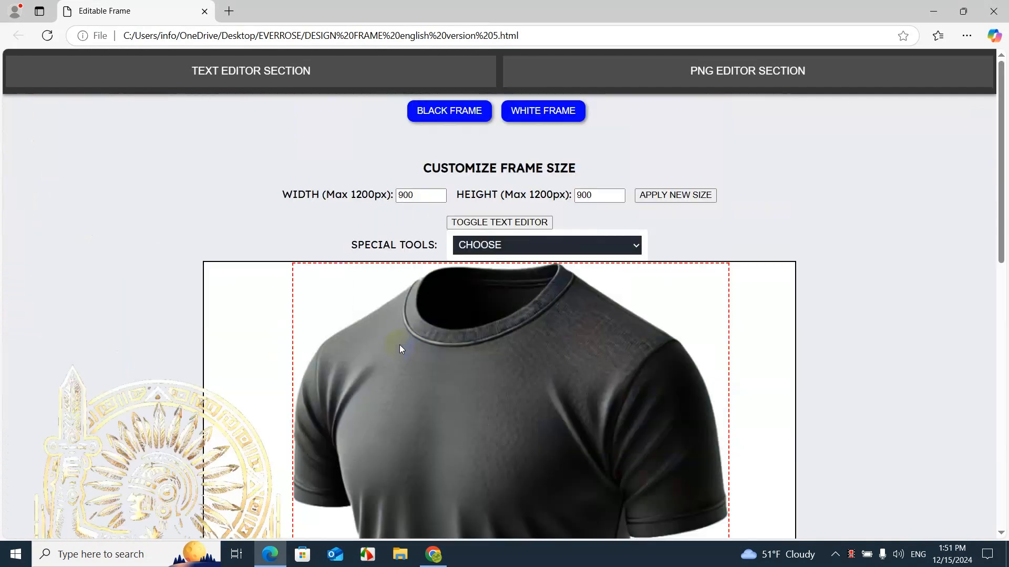
click(744, 72)
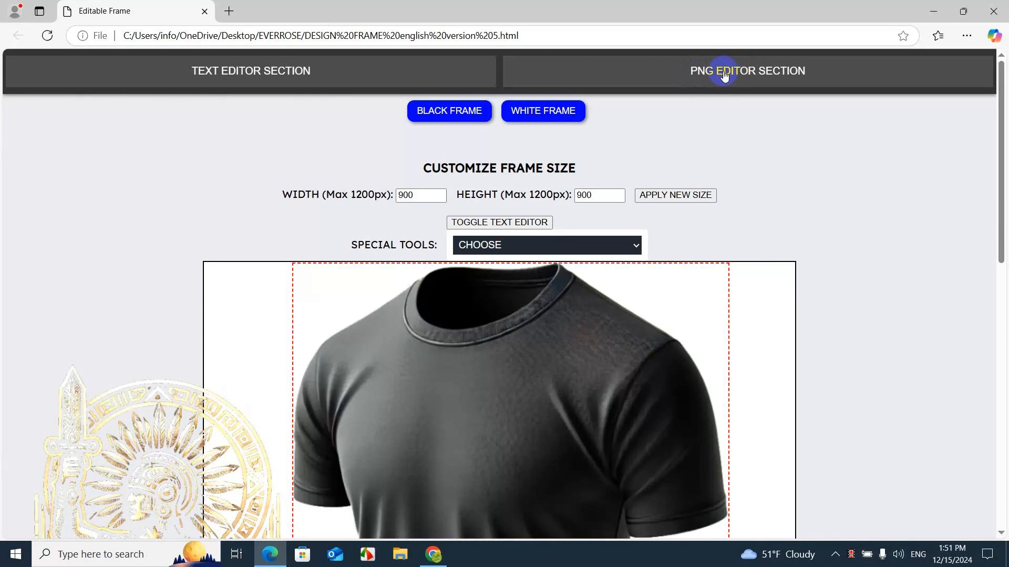
click(740, 74)
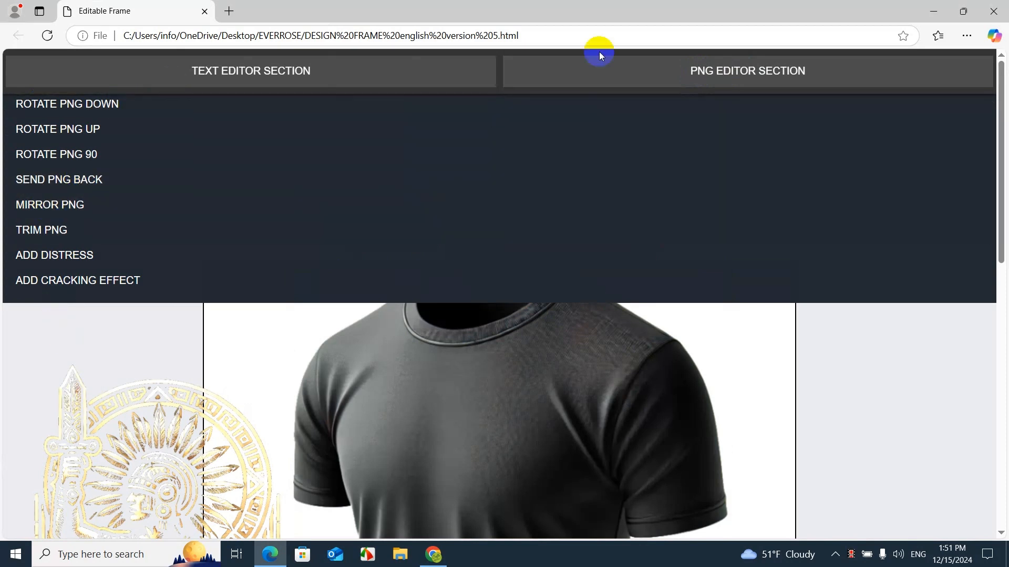
click(639, 75)
Place the warrior logo over the T-shirt's chest and send the logo image to the back
drag(241, 398, 512, 386)
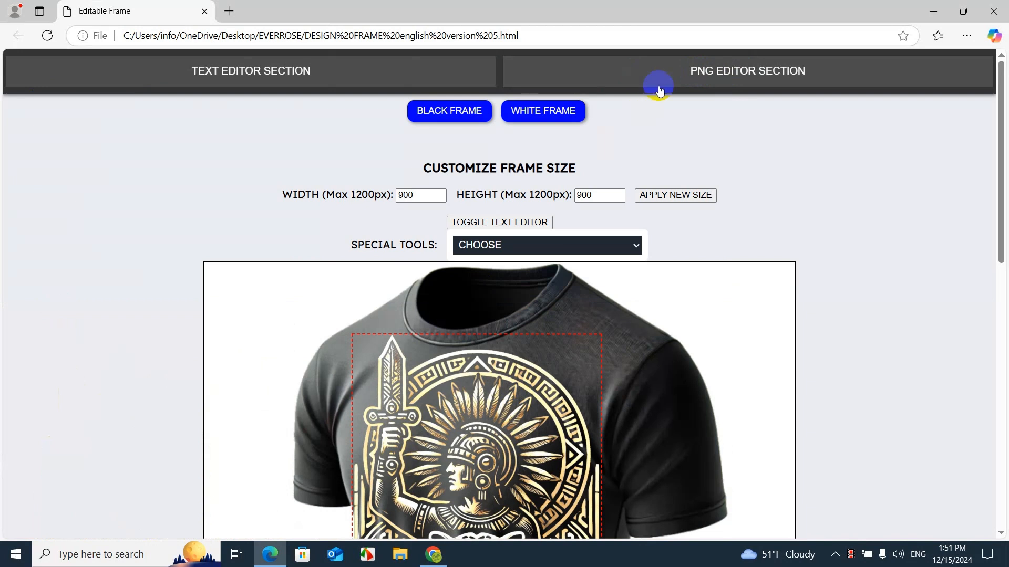
click(672, 73)
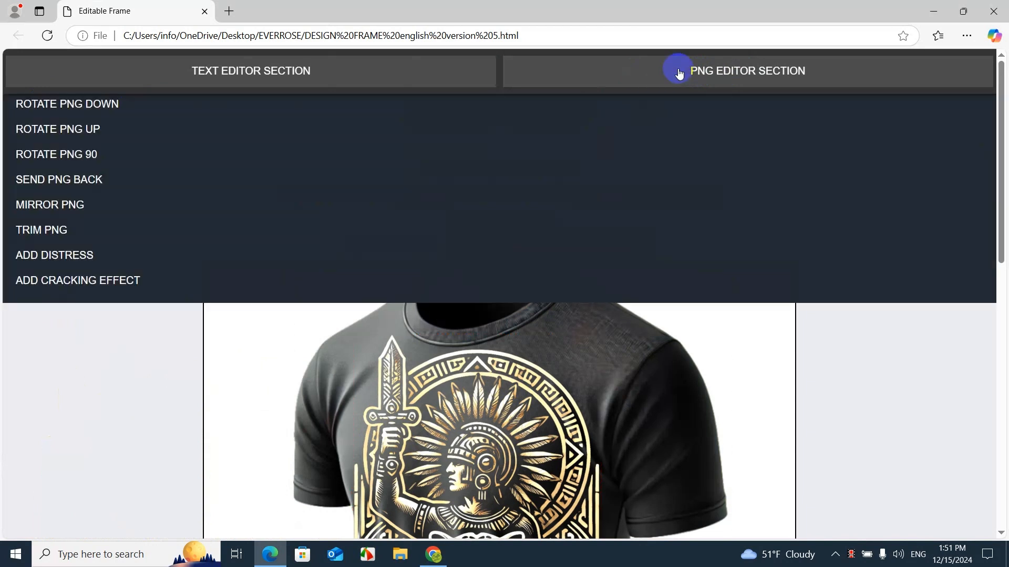
click(22, 187)
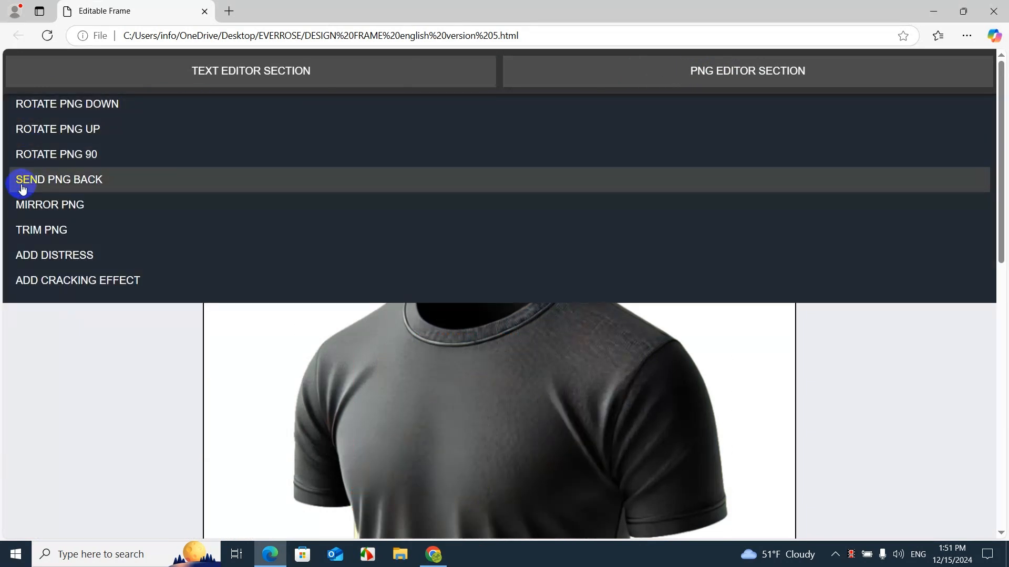
Send the T-shirt behind the warrior logo and move it back into the middle of the frame
click(444, 423)
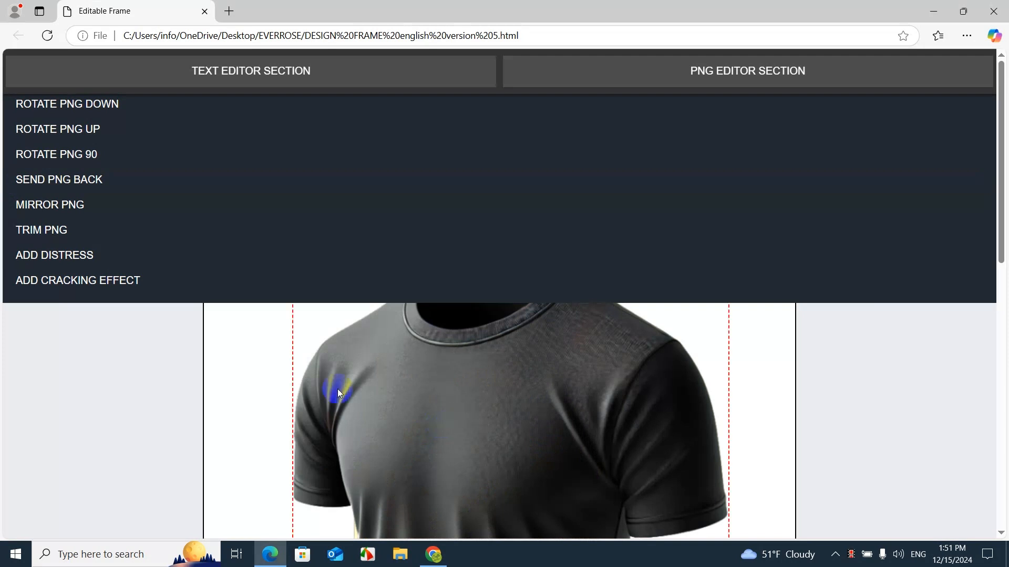
click(95, 188)
click(95, 184)
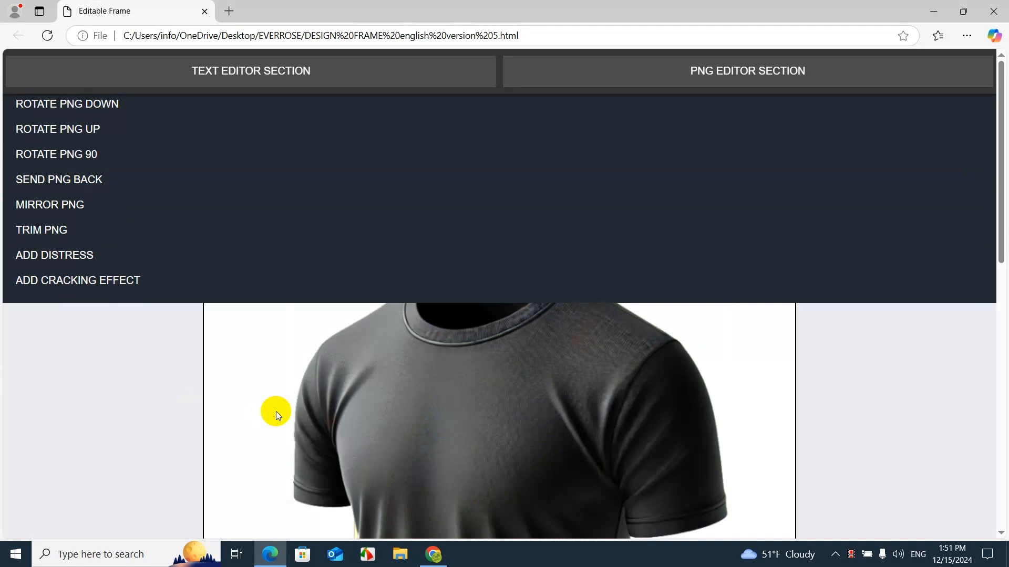
click(388, 422)
click(556, 445)
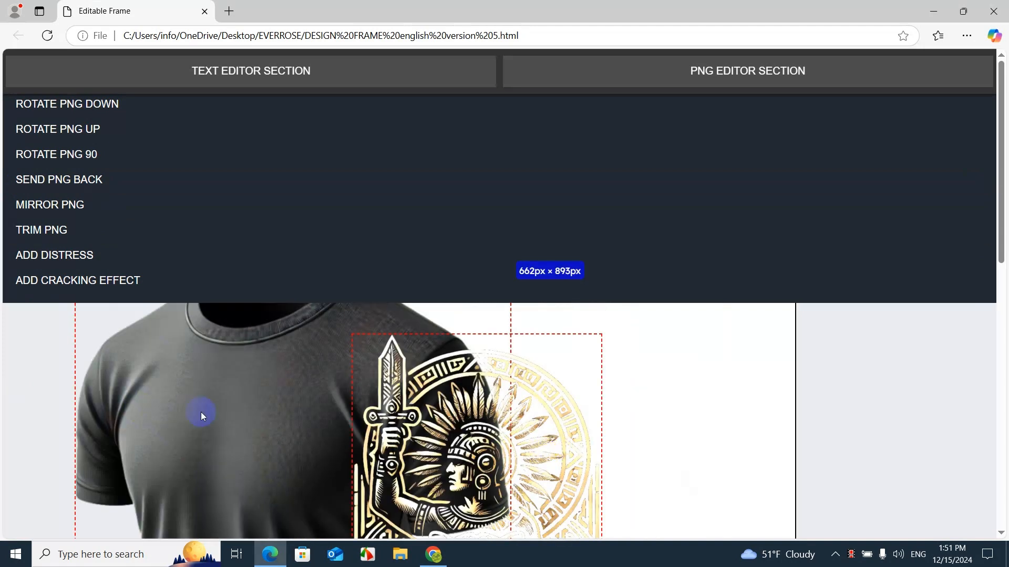
drag(200, 412, 421, 397)
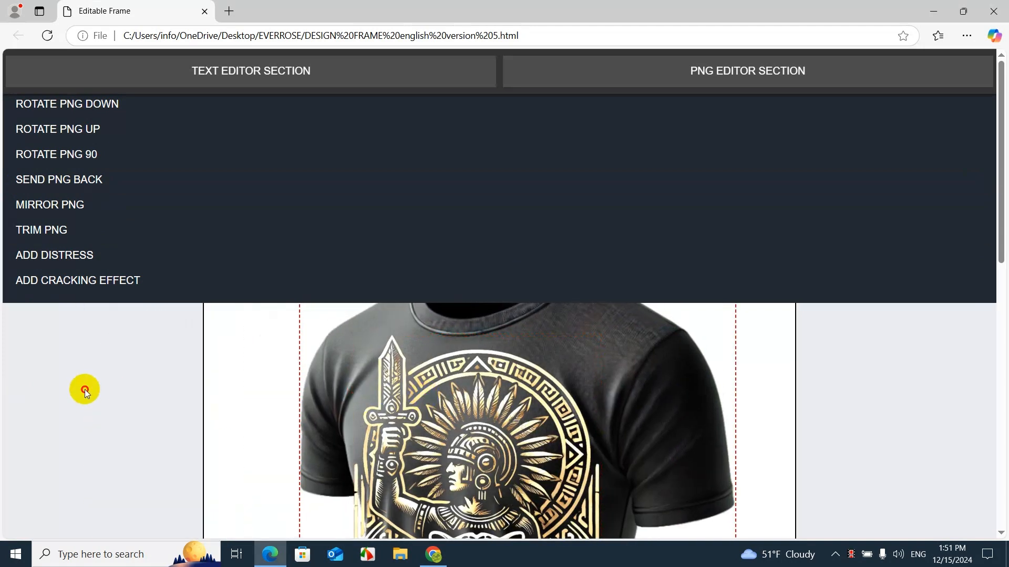
click(745, 71)
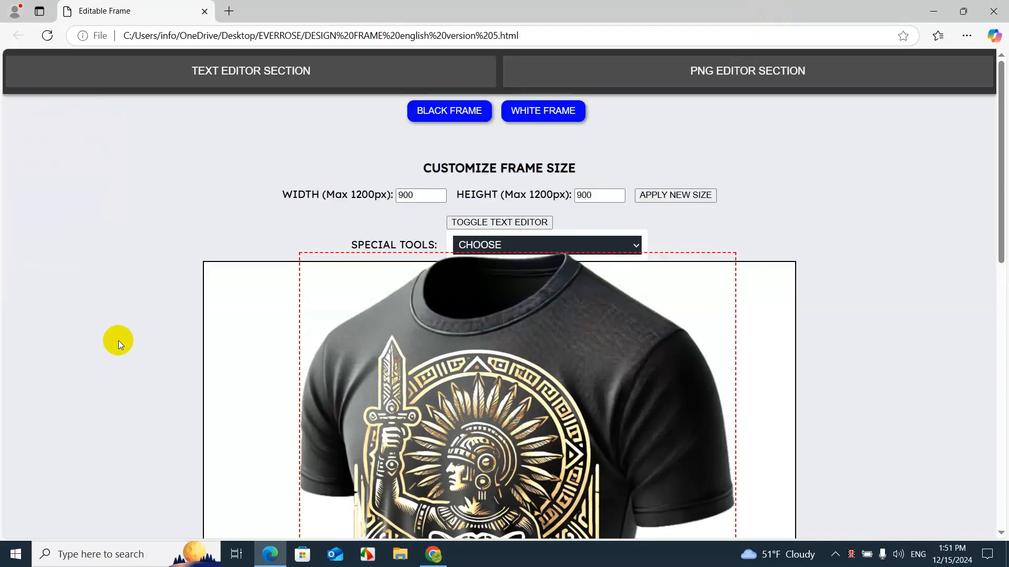
Move the T-shirt aside and back again so that it sits in the middle of the frame around the logo
scroll(118, 341, down, 5)
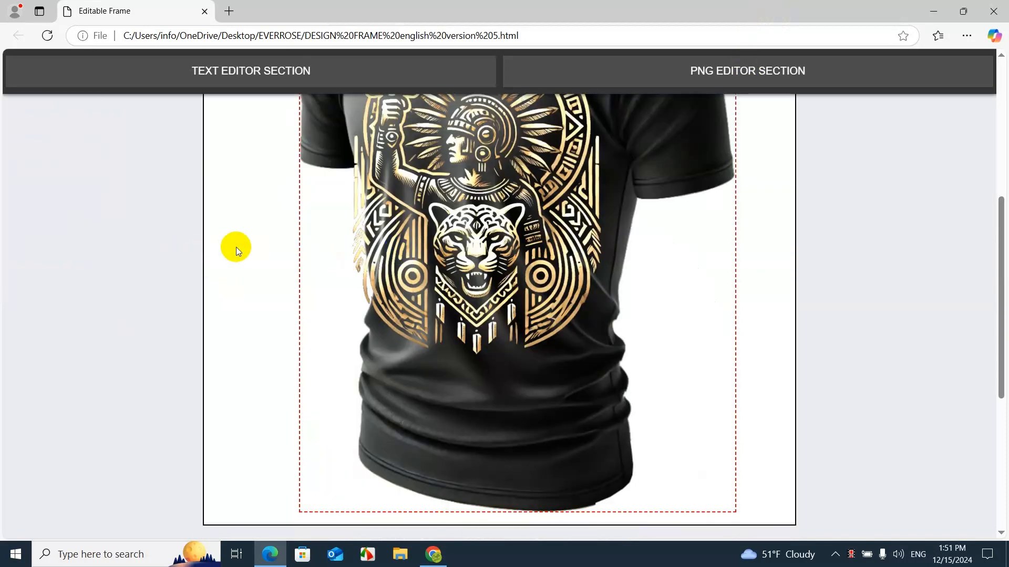
click(307, 251)
click(274, 262)
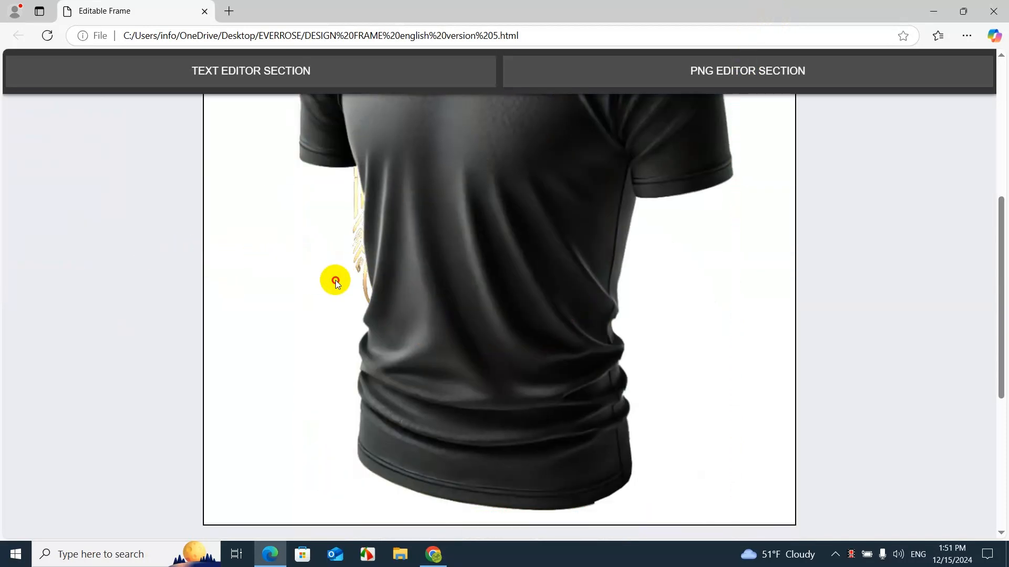
drag(335, 279, 386, 269)
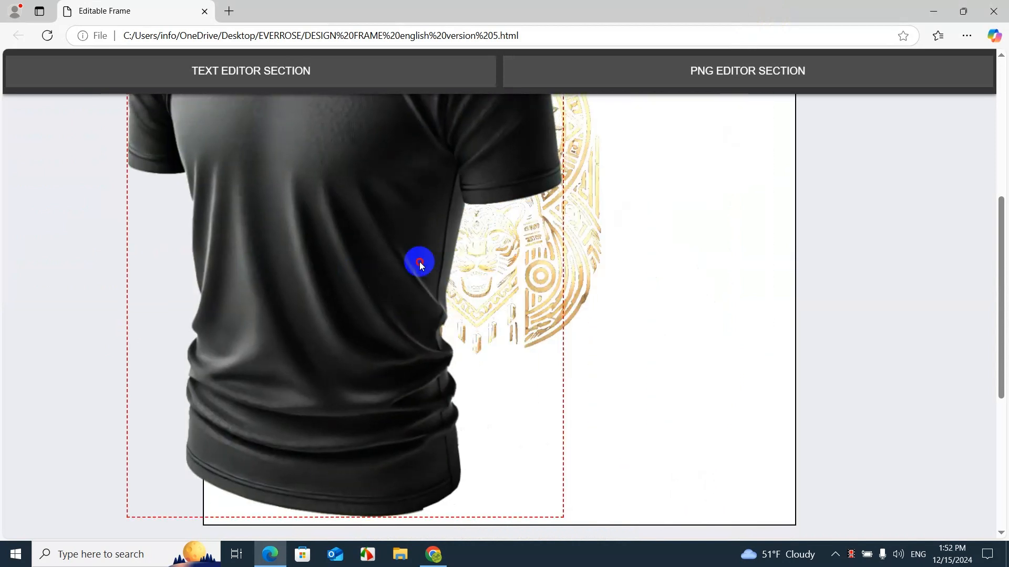
click(574, 236)
drag(275, 330, 533, 341)
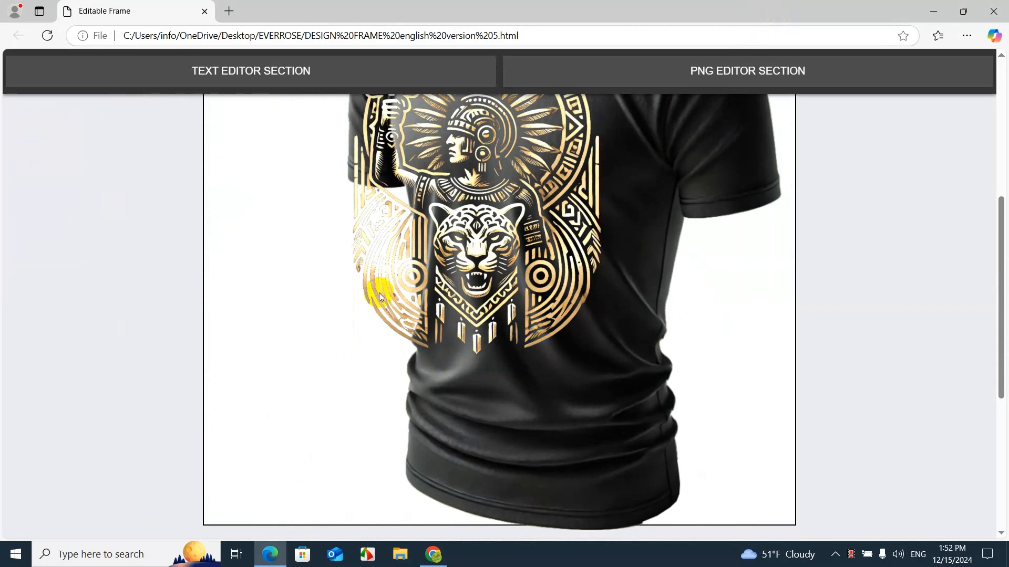
drag(613, 475, 591, 496)
click(591, 494)
Send the T-shirt image to the back, behind the warrior logo
scroll(500, 473, up, 6)
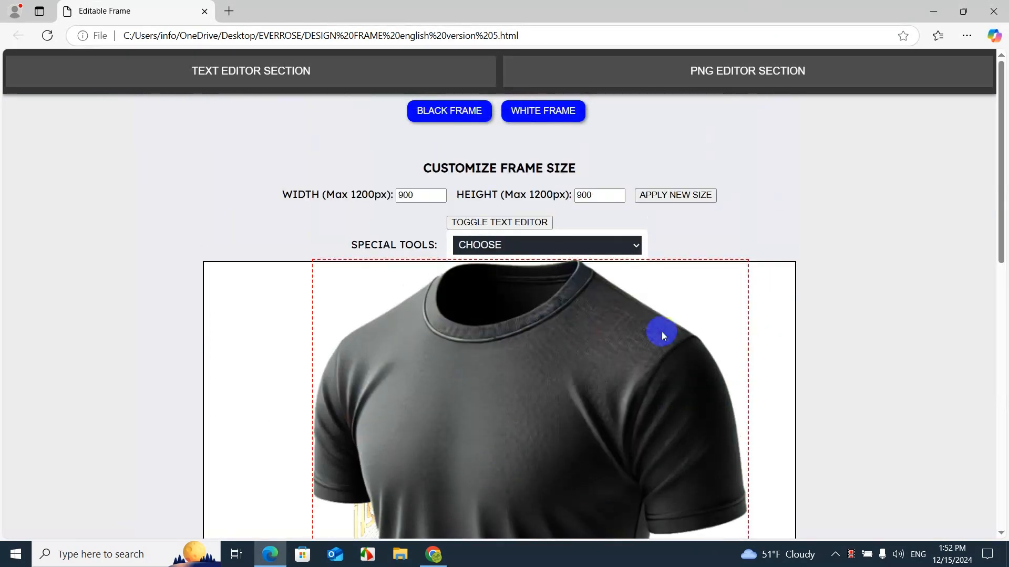
click(710, 90)
click(34, 178)
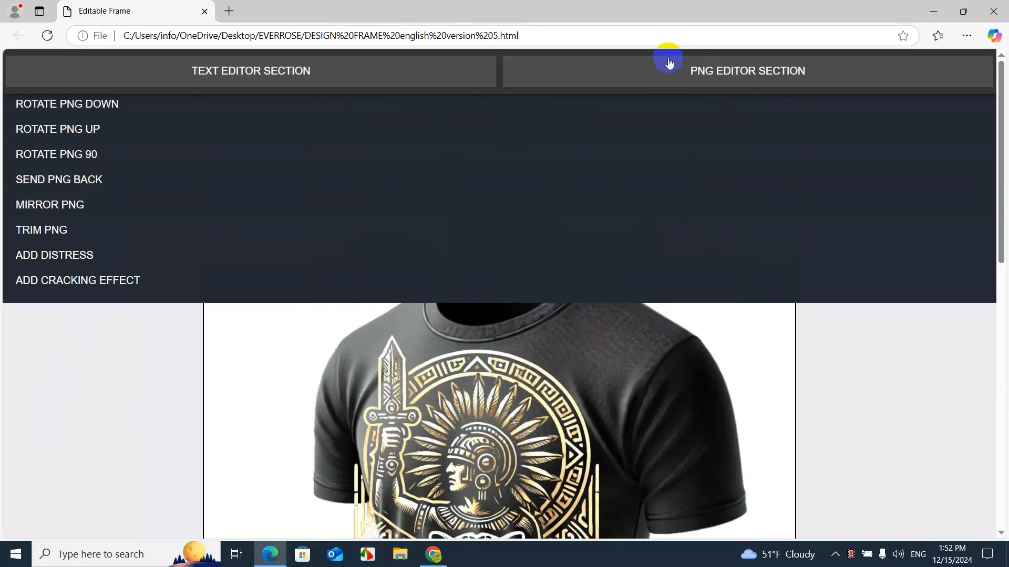
Move the warrior logo off the T-shirt to the frame's left edge and shrink it to fit the chest
scroll(591, 218, down, 15)
scroll(452, 316, up, 5)
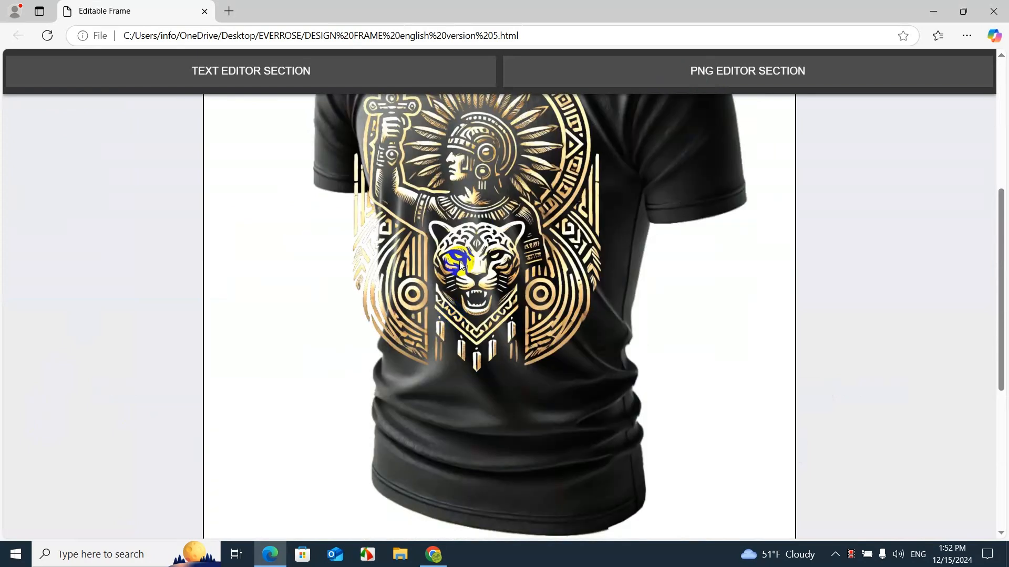
drag(460, 265, 141, 365)
click(134, 341)
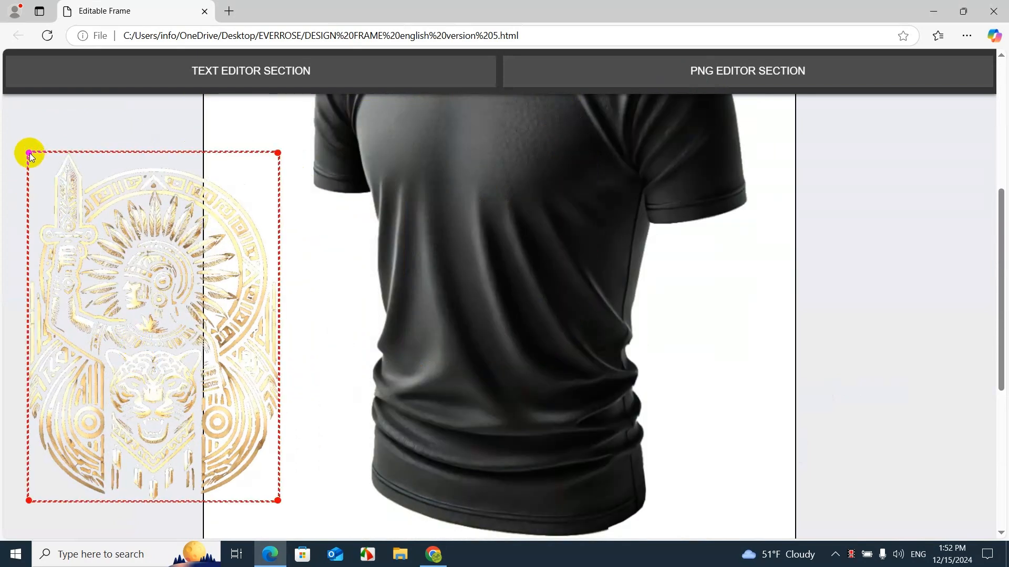
drag(29, 153, 101, 246)
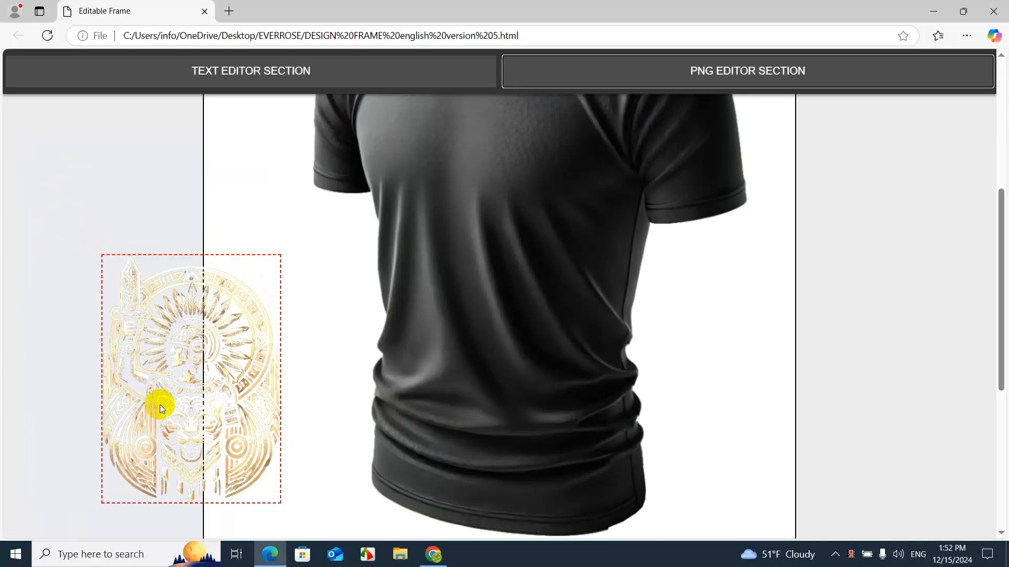
Place the warrior logo on the T-shirt's chest and narrow it to about 212 × 386 px
drag(157, 401, 451, 242)
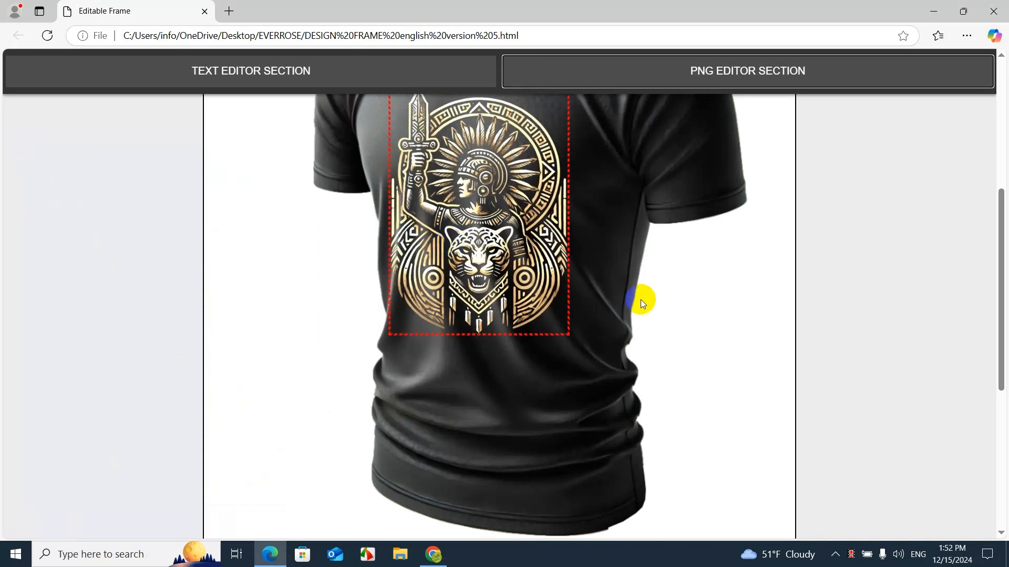
drag(1004, 349, 985, 288)
click(485, 401)
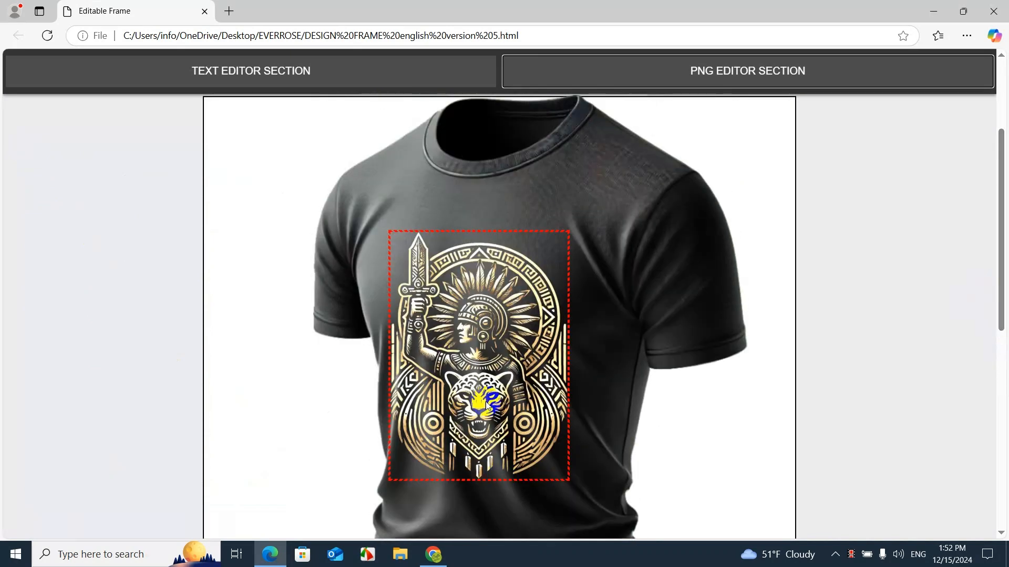
drag(487, 396, 489, 383)
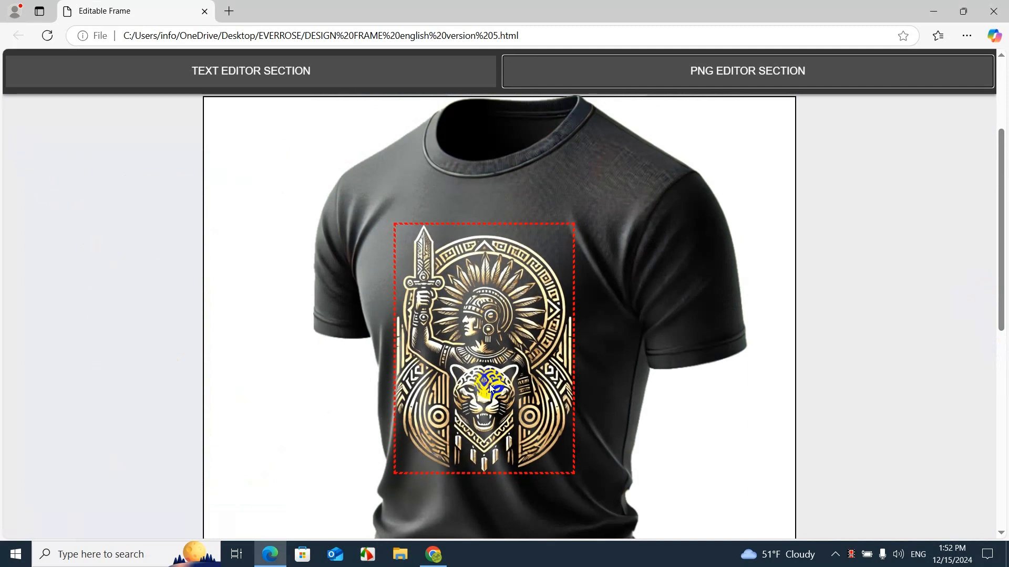
drag(575, 474, 535, 480)
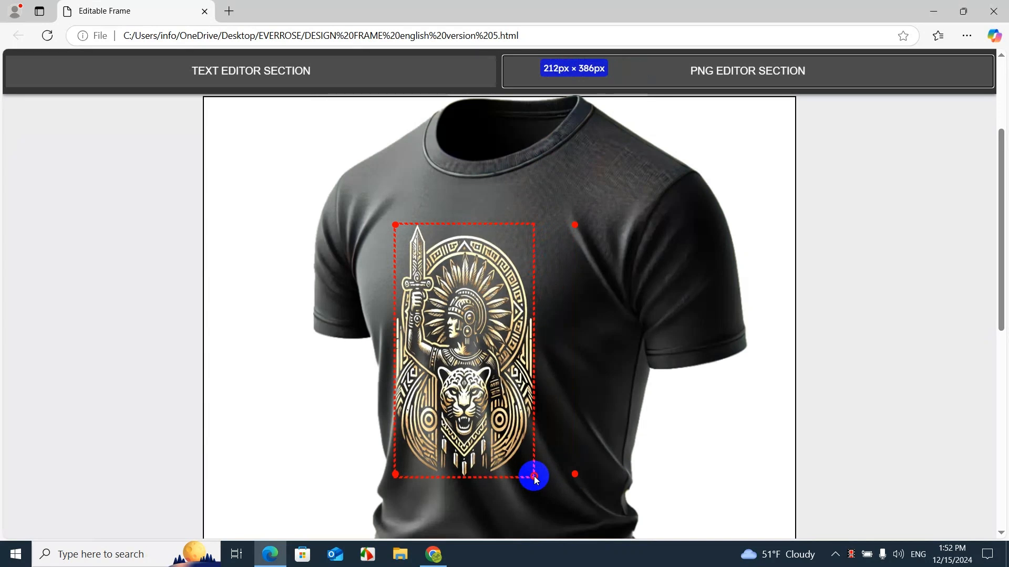
drag(497, 449, 498, 446)
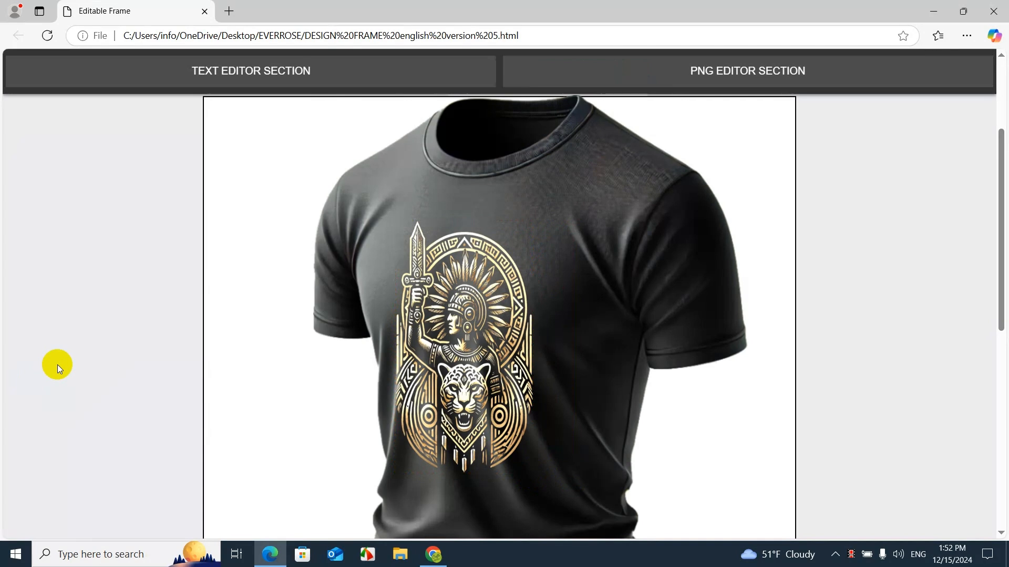
Download the finished T-shirt mockup and open the downloaded DESIGN FRAME.png
scroll(57, 365, down, 6)
drag(997, 354, 1003, 213)
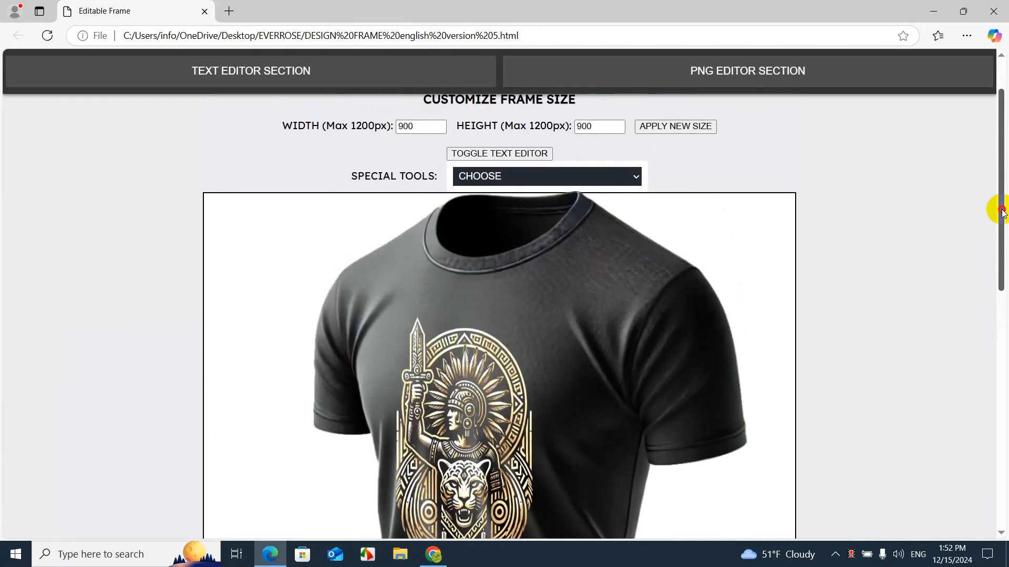
scroll(716, 250, up, 1)
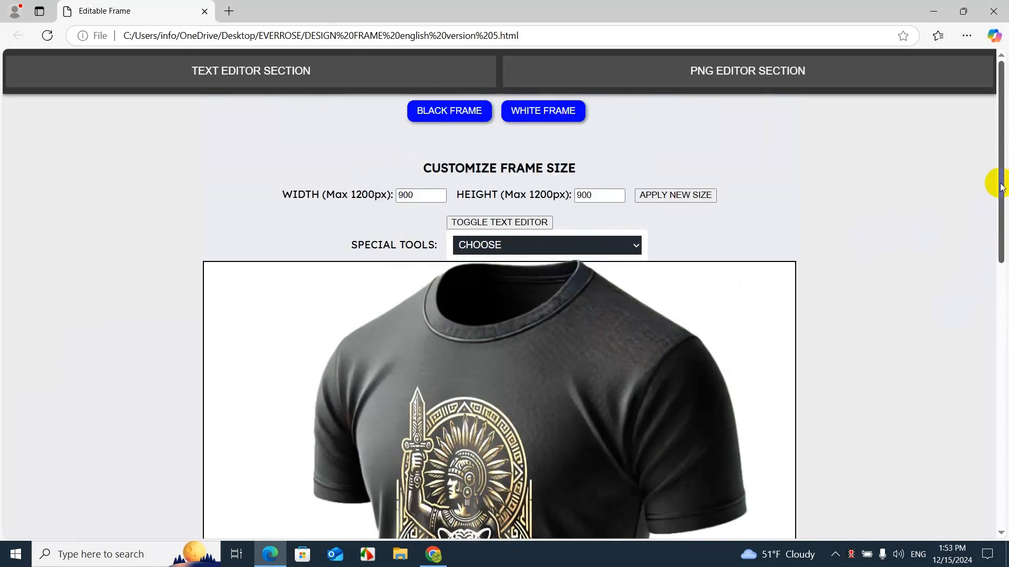
drag(1000, 186, 1001, 442)
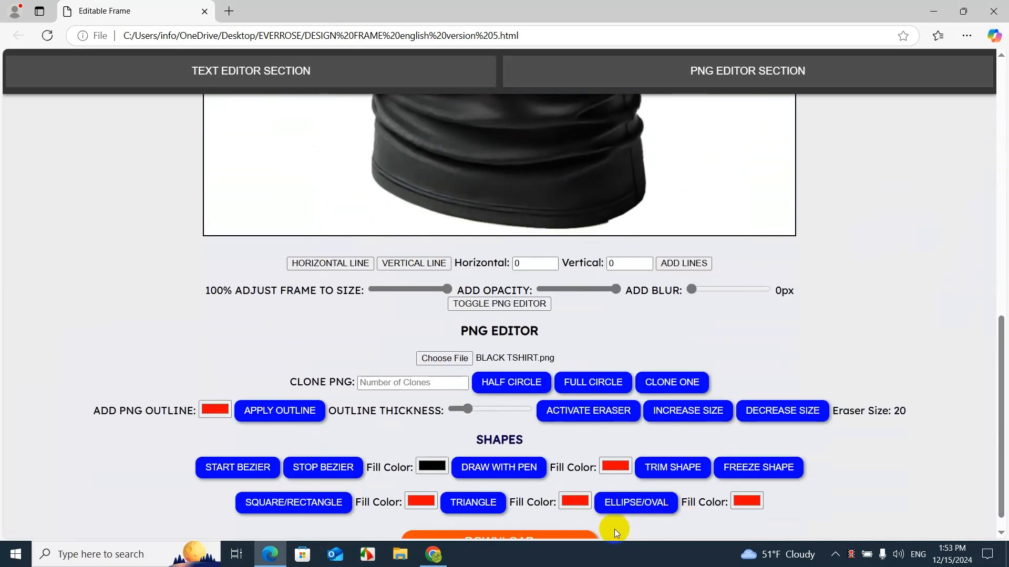
click(588, 540)
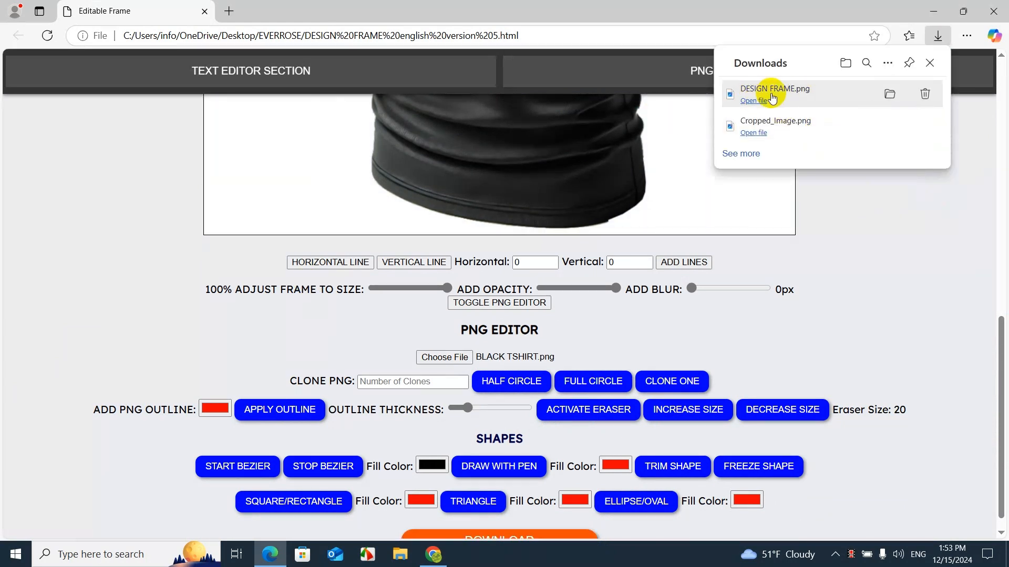
click(781, 98)
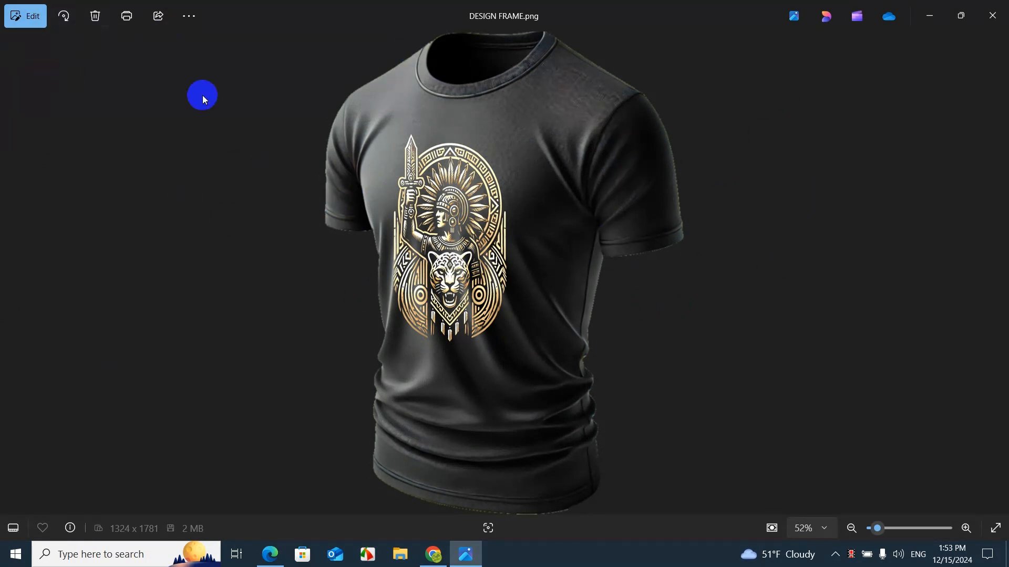
Delete the downloaded DESIGN FRAME.png file and close the image viewer
click(96, 22)
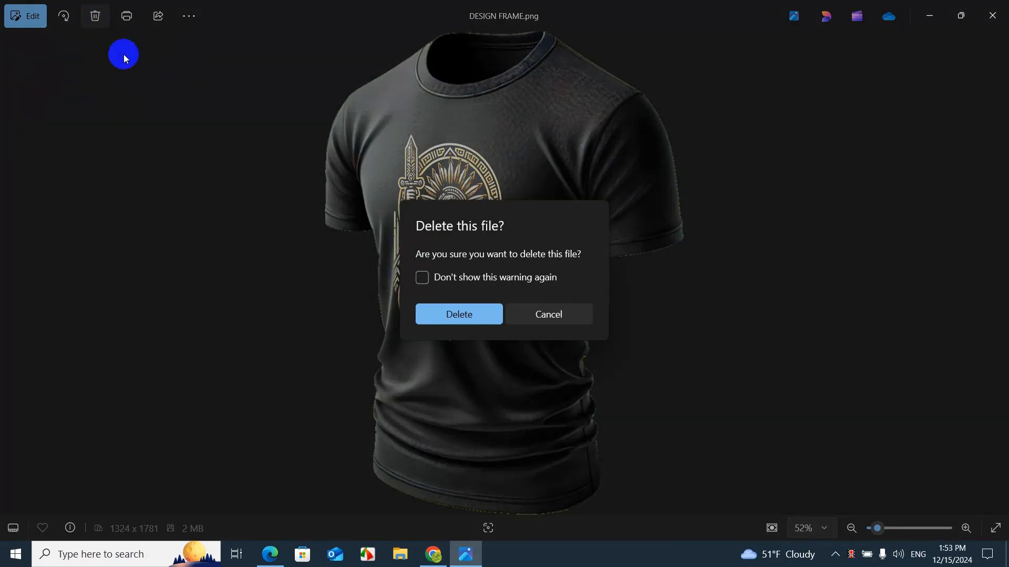
click(451, 317)
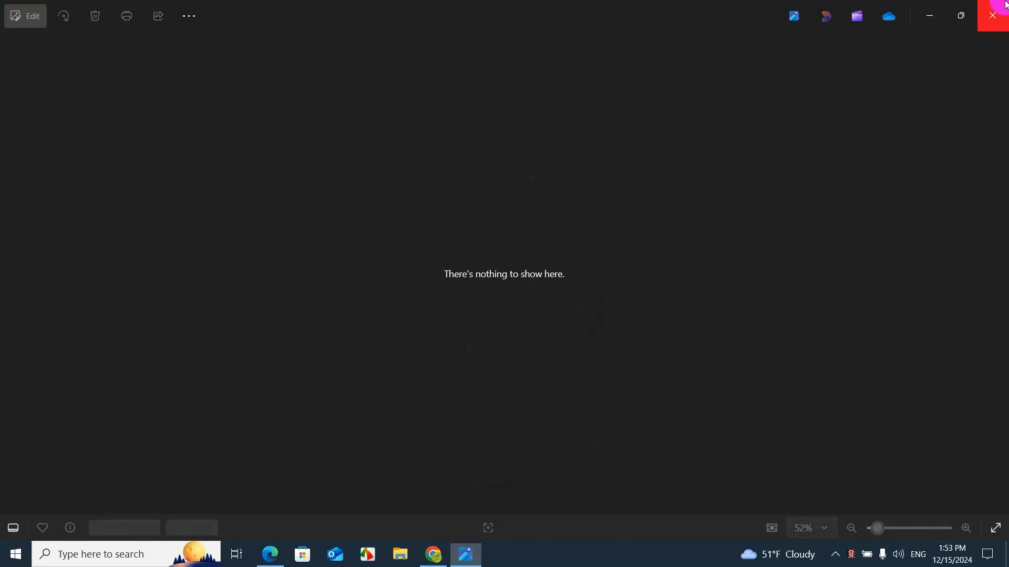
click(993, 15)
Reload the design frame page to clear the T-shirt mockup from the frame
scroll(902, 264, up, 10)
click(919, 294)
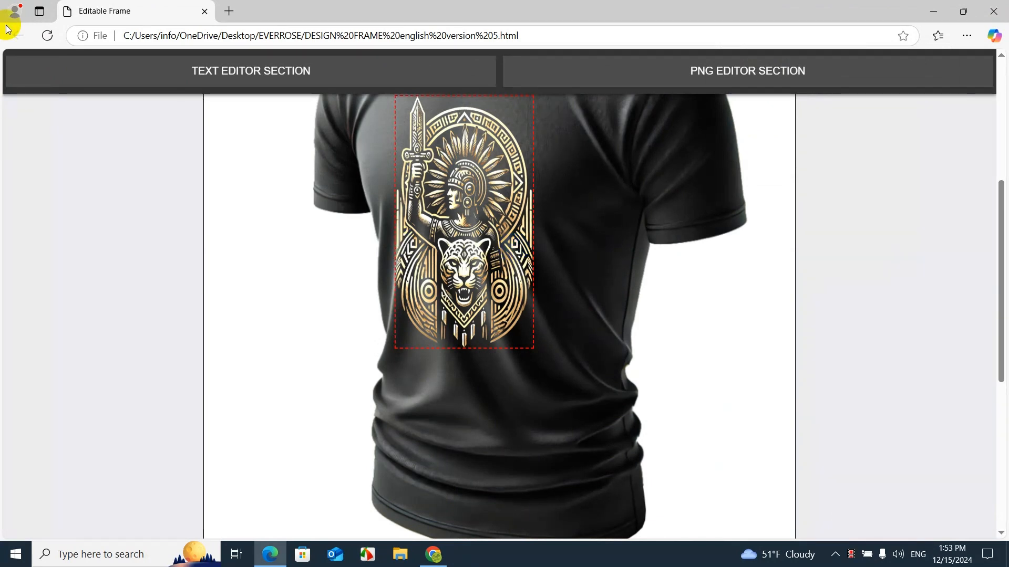
click(47, 35)
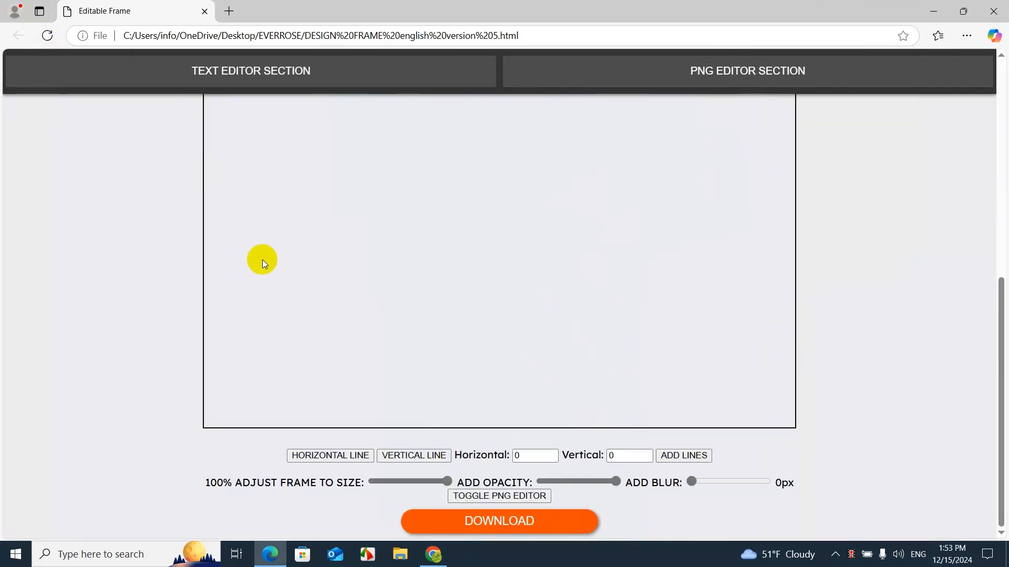
Show the PNG editor and load the "white front" T-shirt image from New folder on the Desktop
click(472, 495)
scroll(79, 180, down, 4)
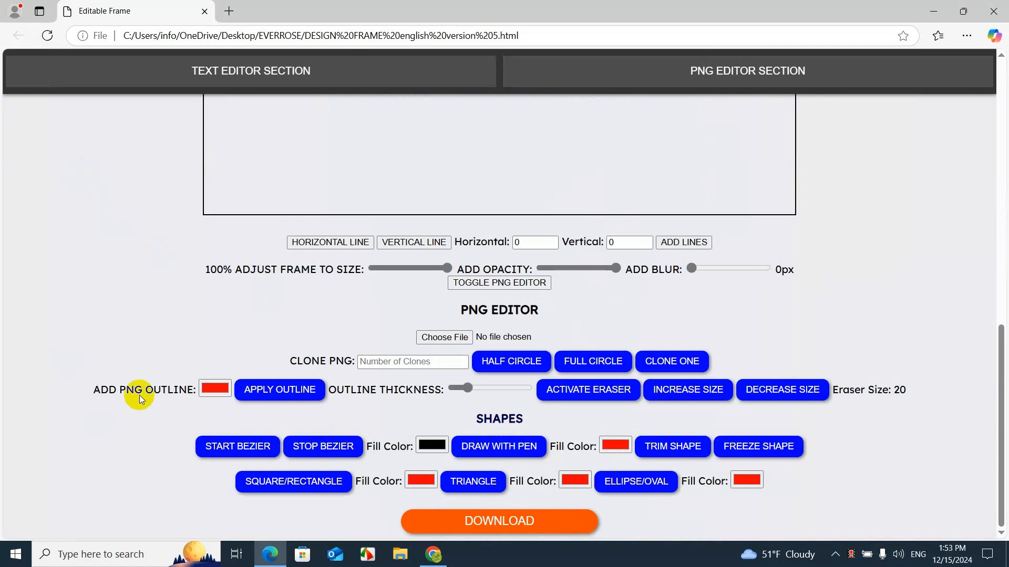
click(449, 337)
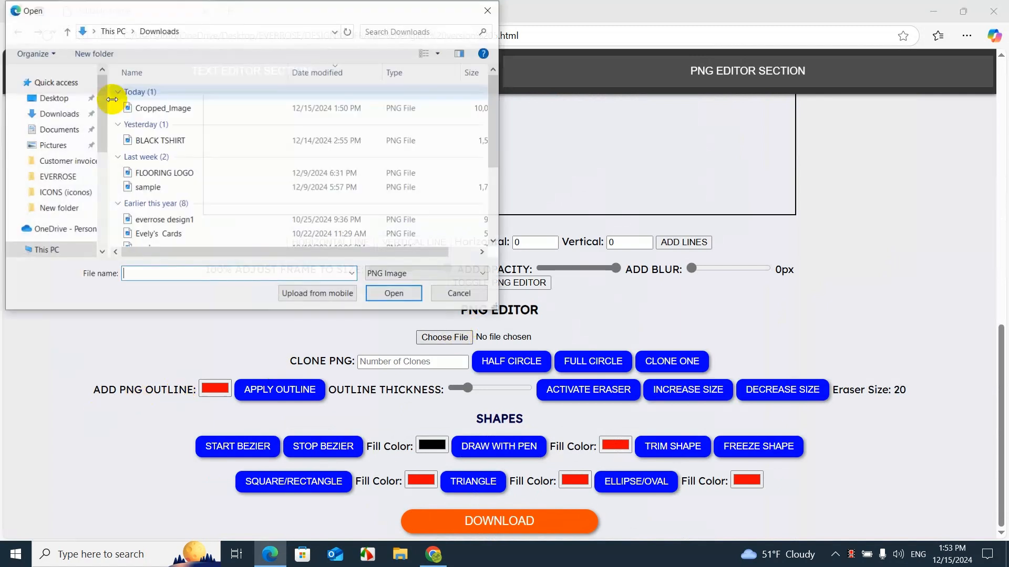
click(50, 101)
double_click(226, 108)
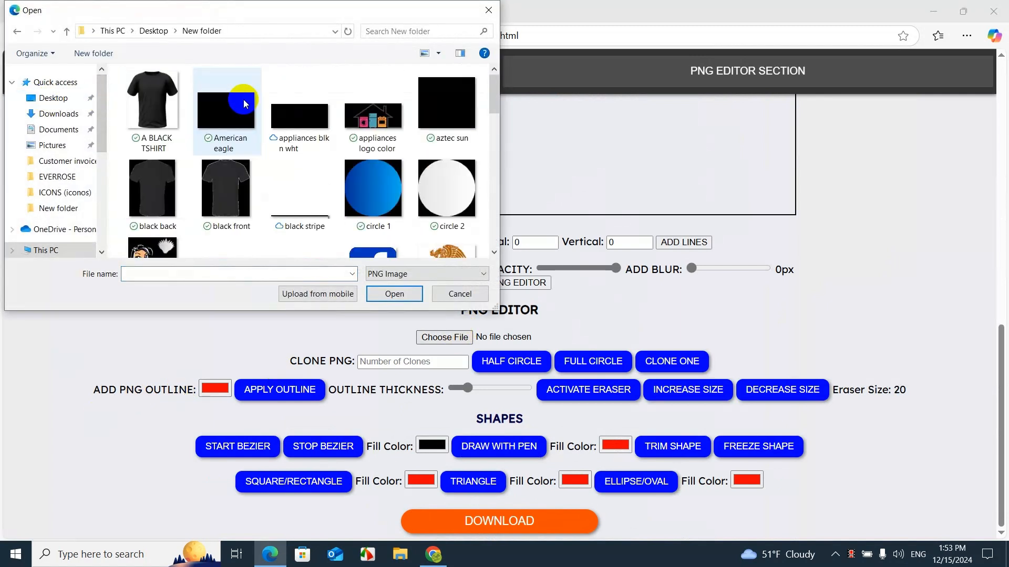
scroll(452, 178, down, 10)
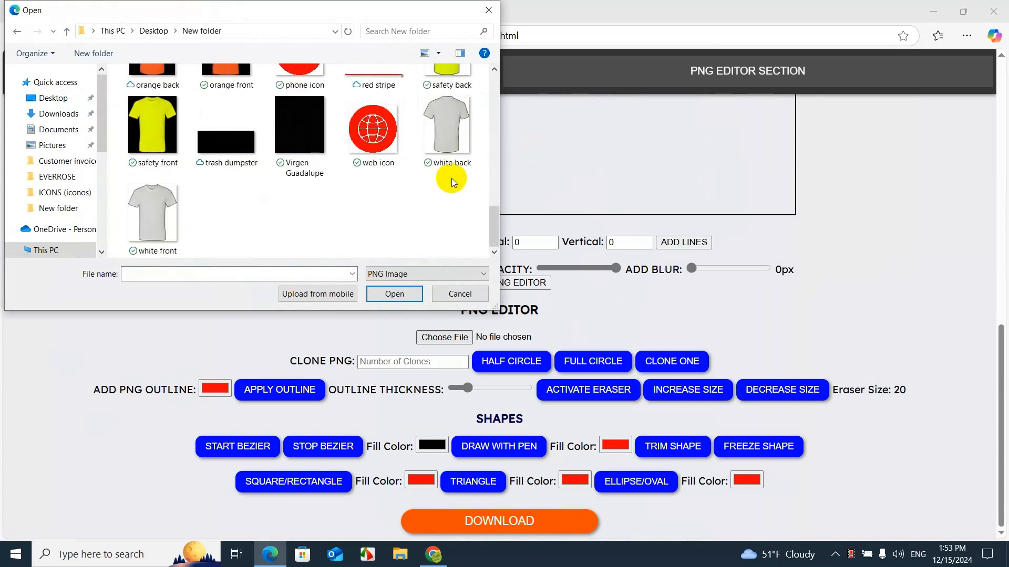
double_click(166, 225)
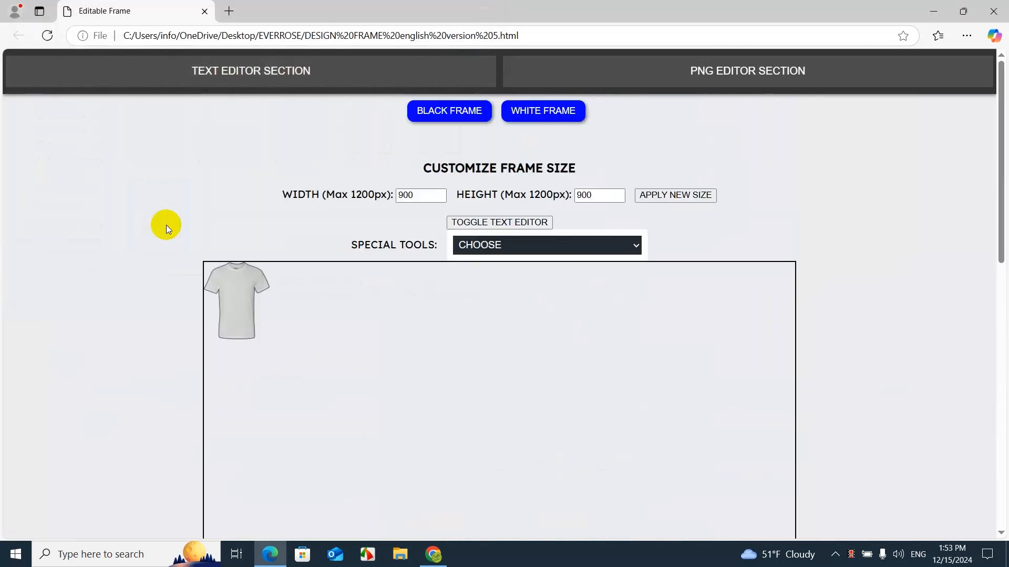
Enlarge the white T-shirt to nearly fill the frame, center it horizontally and deselect it
click(215, 305)
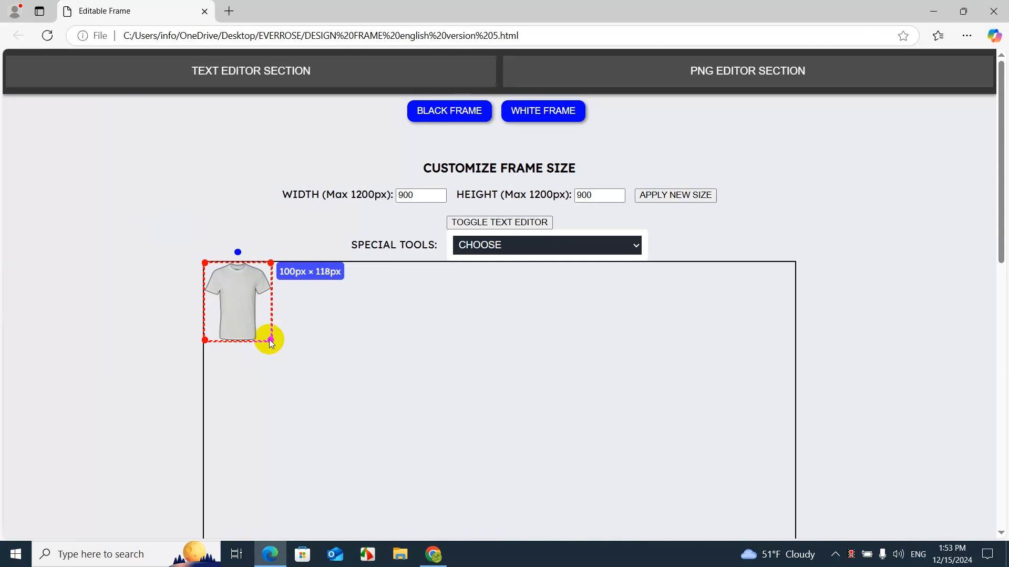
drag(270, 341, 664, 550)
drag(497, 440, 565, 445)
click(755, 366)
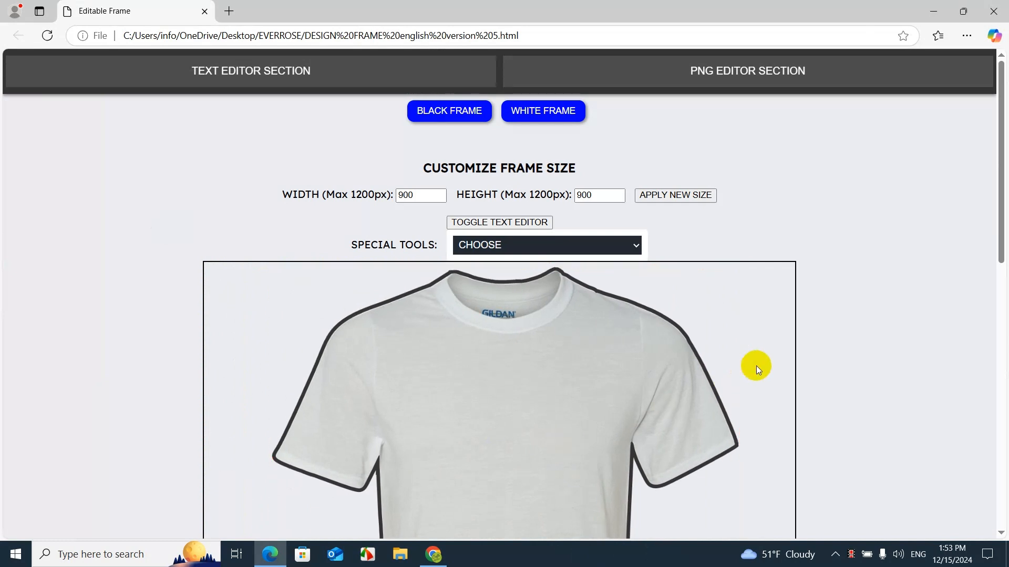
Move the white T-shirt slightly down inside the frame
scroll(758, 361, down, 6)
scroll(758, 361, up, 3)
scroll(758, 361, down, 9)
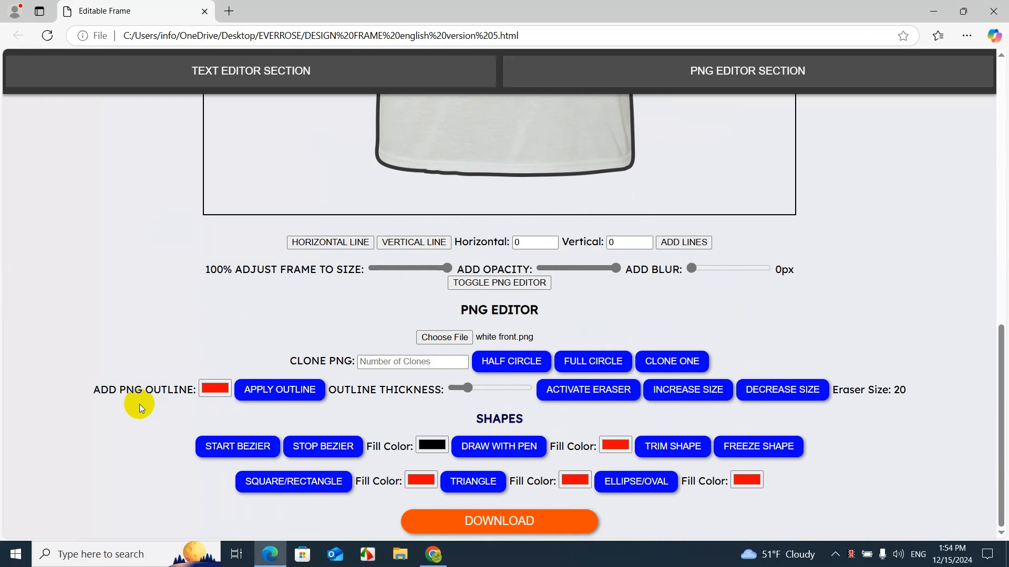
scroll(140, 405, up, 9)
click(459, 334)
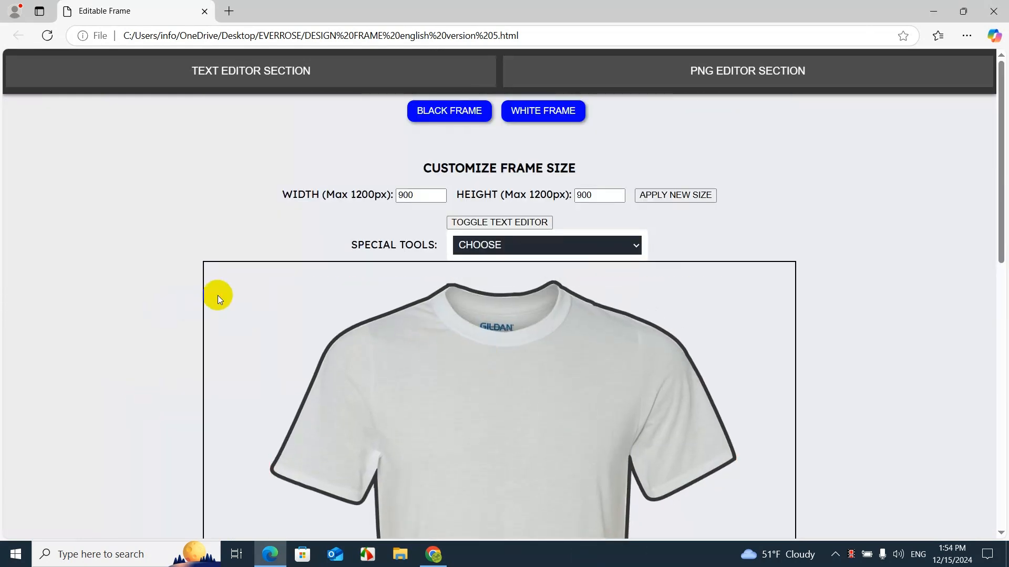
Load the Cropped_Image logo from the Downloads folder into the frame with the PNG editor
scroll(217, 295, down, 5)
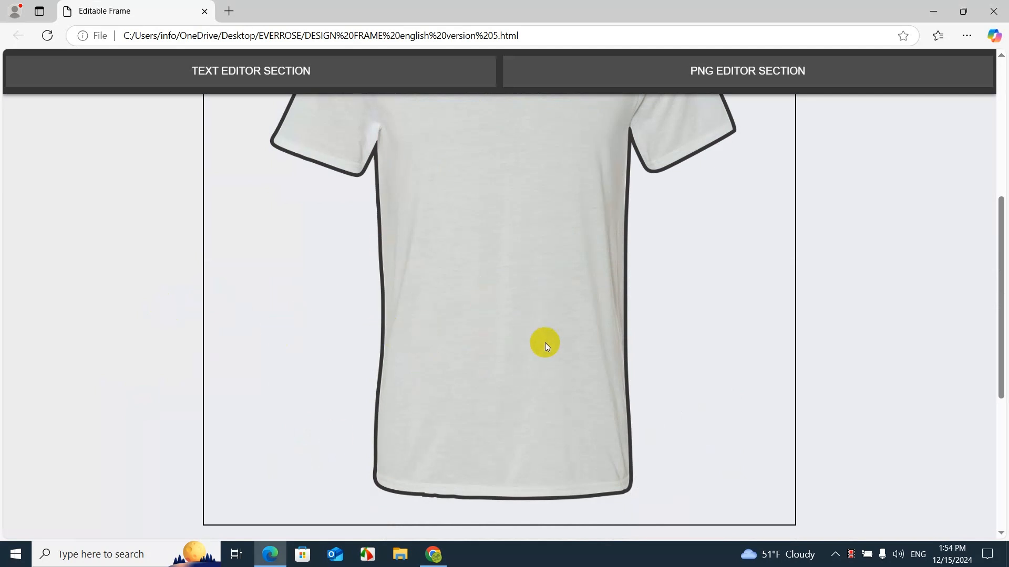
scroll(544, 343, down, 5)
click(462, 338)
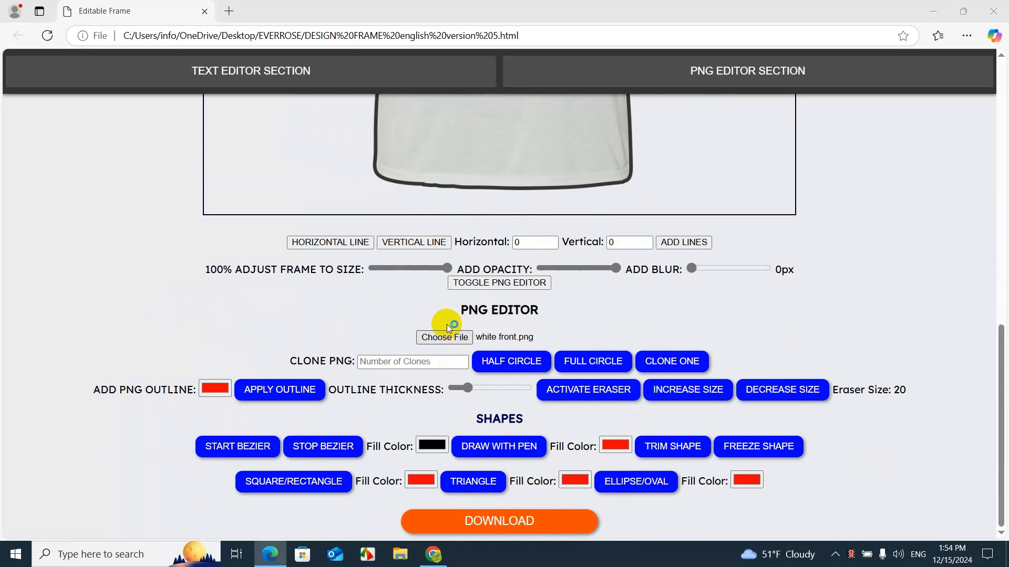
click(61, 116)
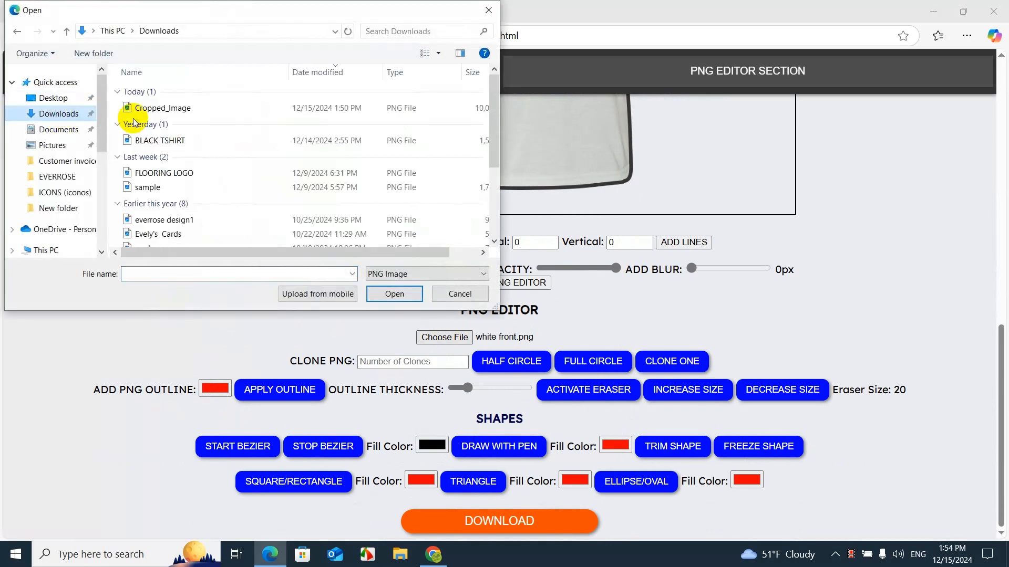
double_click(155, 108)
scroll(210, 165, up, 10)
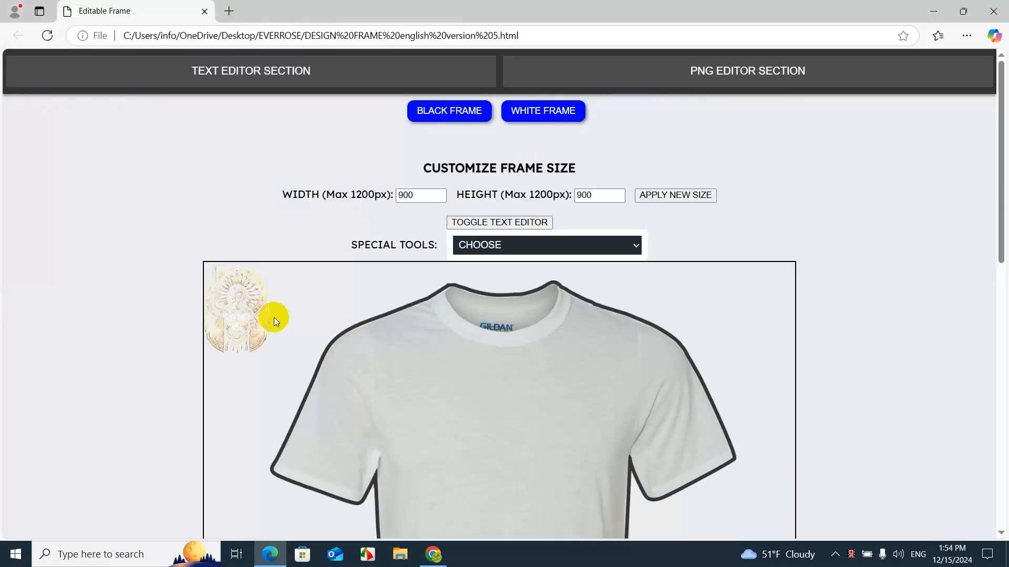
Enlarge the gold Aztec warrior logo and place it on the chest of the white T-shirt
click(244, 304)
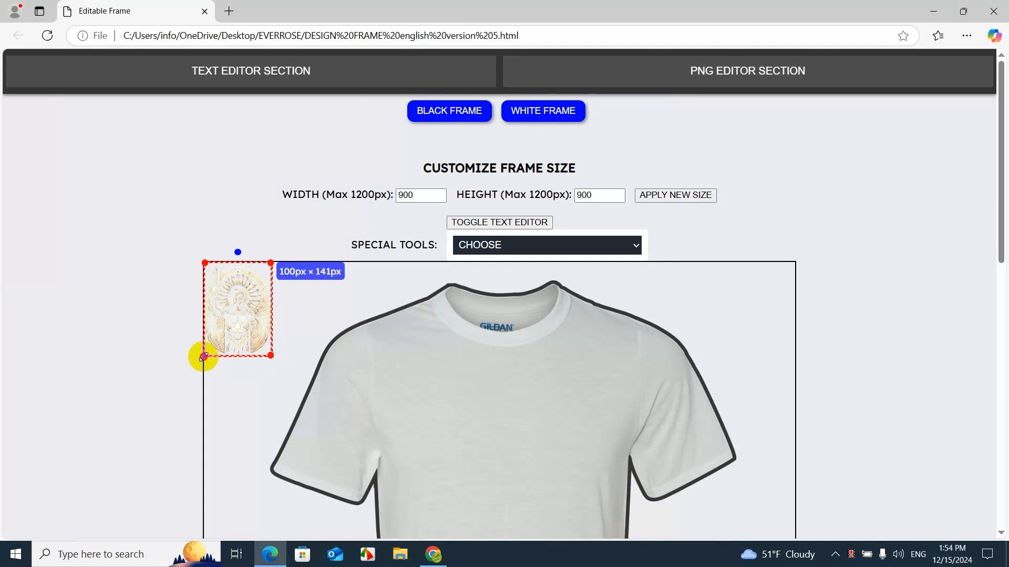
drag(203, 357, 120, 457)
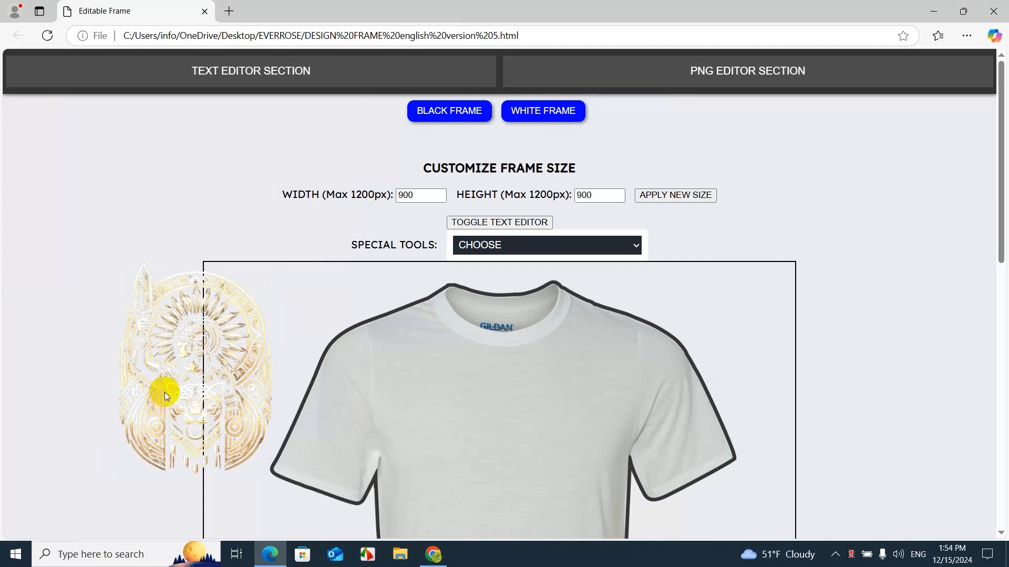
drag(164, 392, 472, 501)
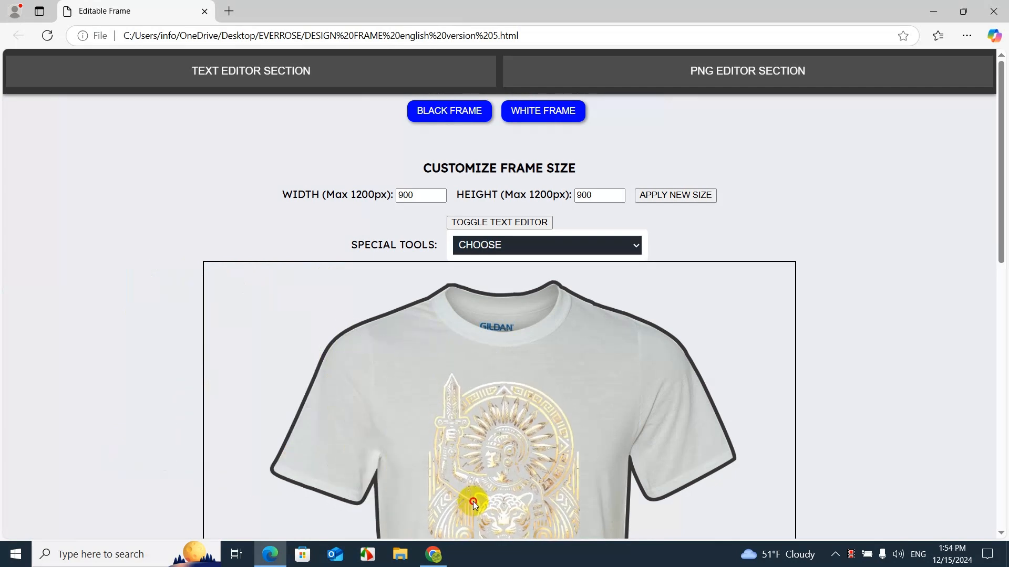
Clone the gold logo once, move the copy outside the frame beside the T-shirt and deselect it
scroll(559, 322, down, 6)
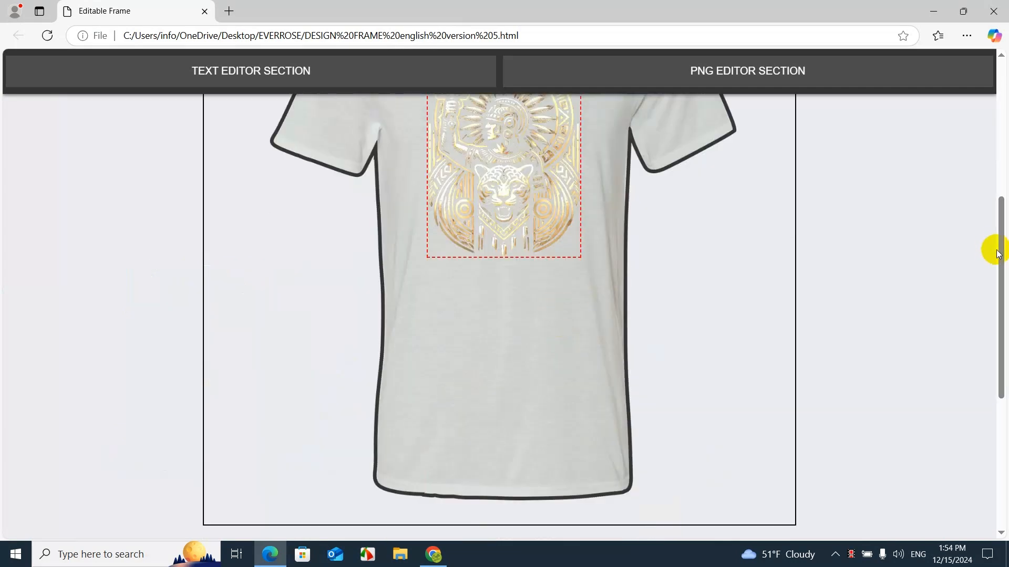
drag(998, 254, 995, 355)
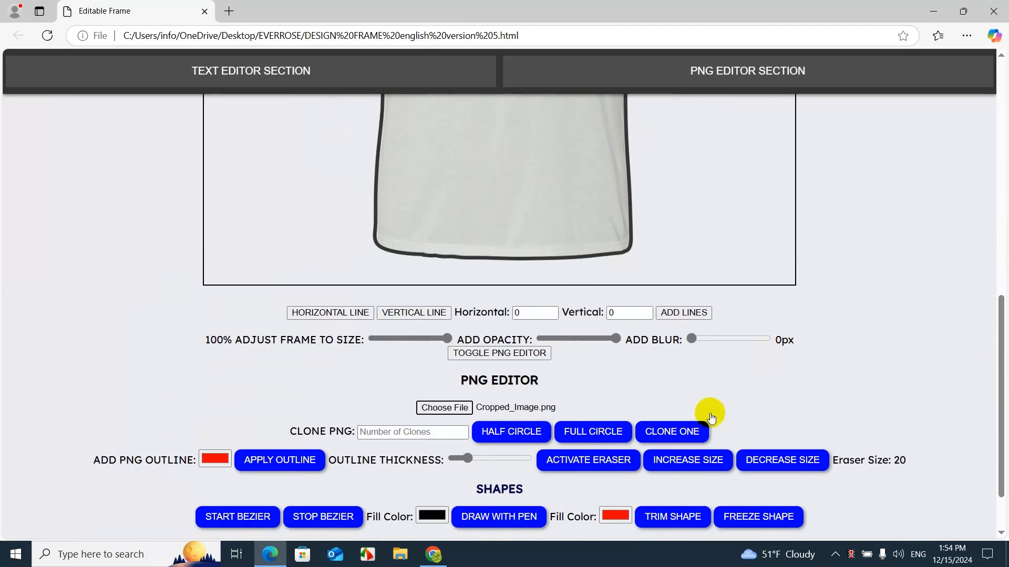
click(691, 425)
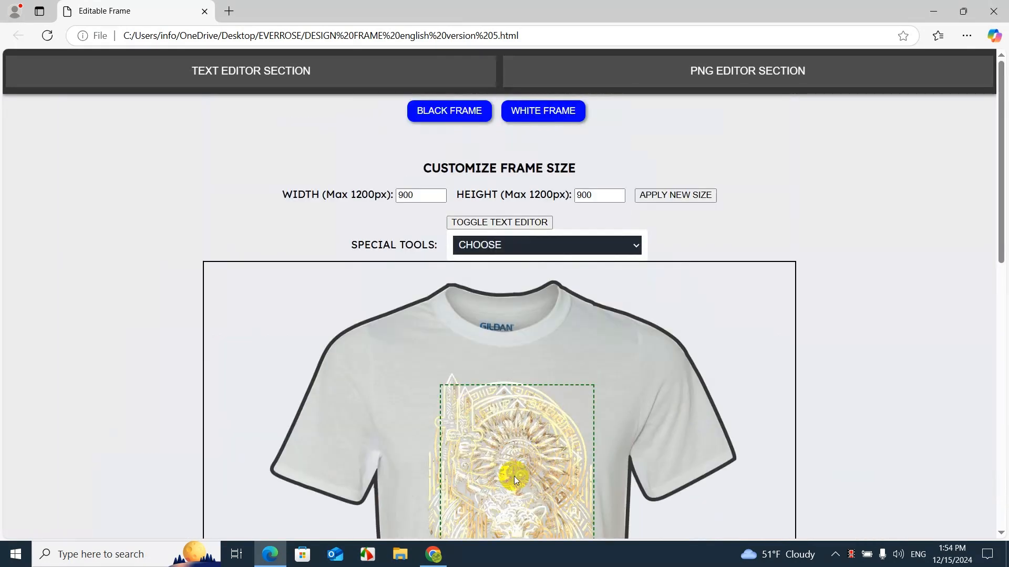
drag(514, 475, 99, 358)
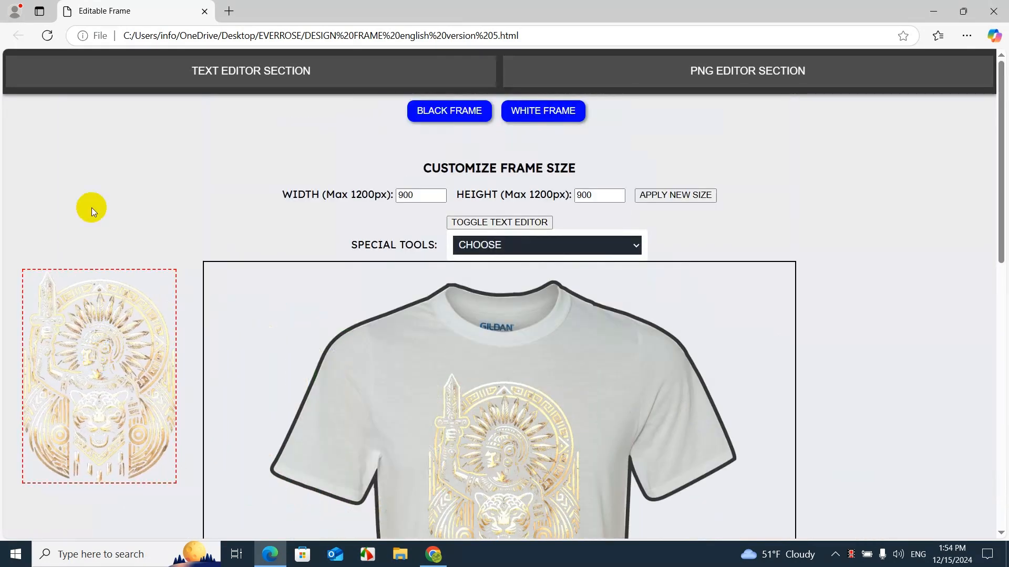
click(92, 207)
Show the text editor and recolor the logo on the T-shirt's chest black with the PNG color
click(507, 469)
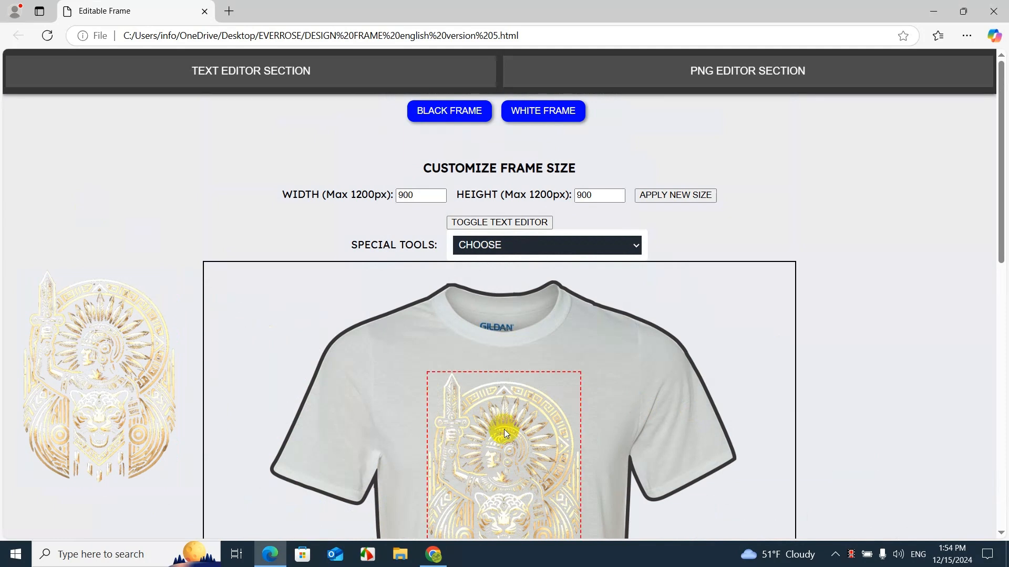
click(517, 224)
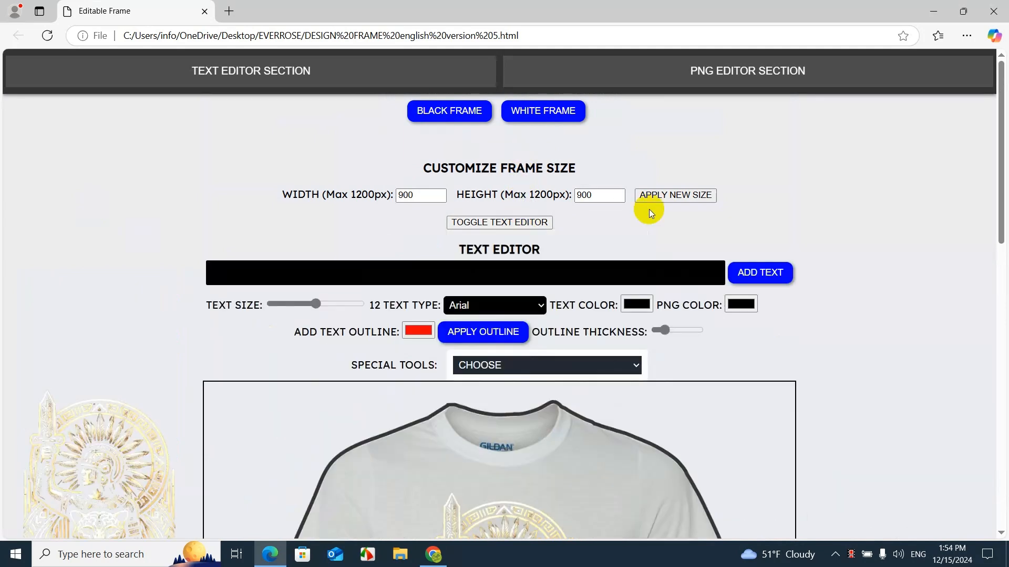
click(741, 304)
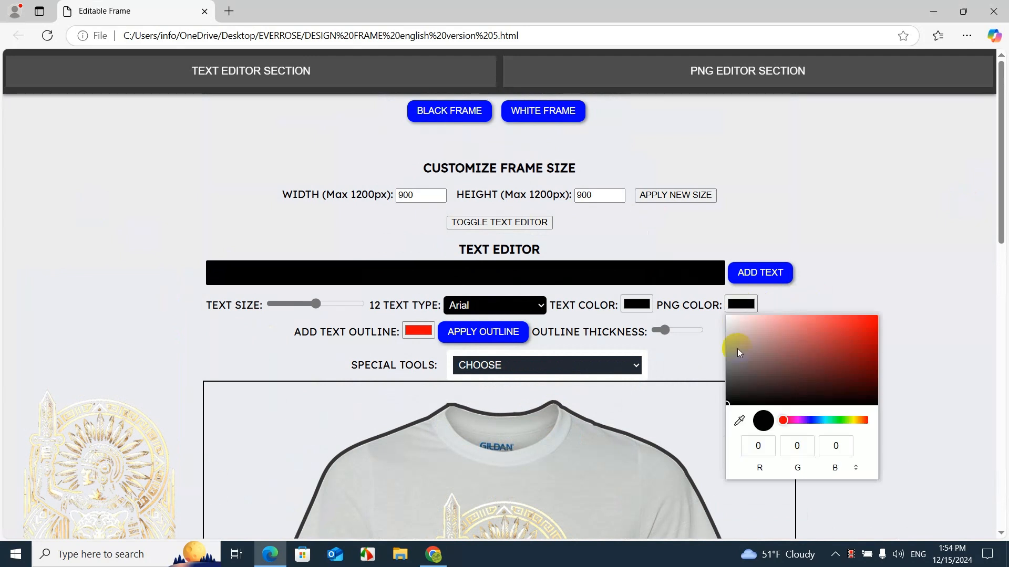
click(738, 395)
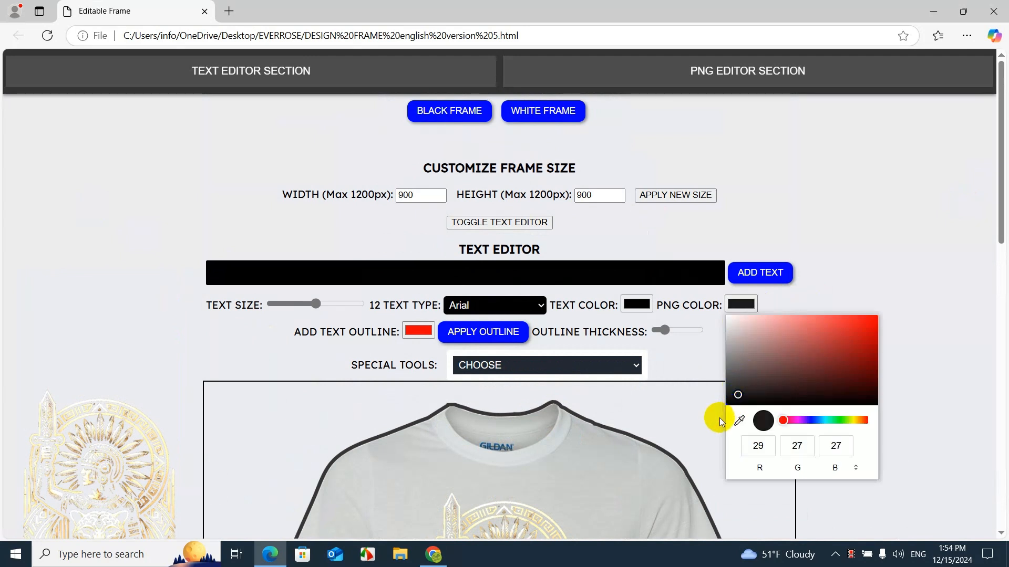
click(735, 399)
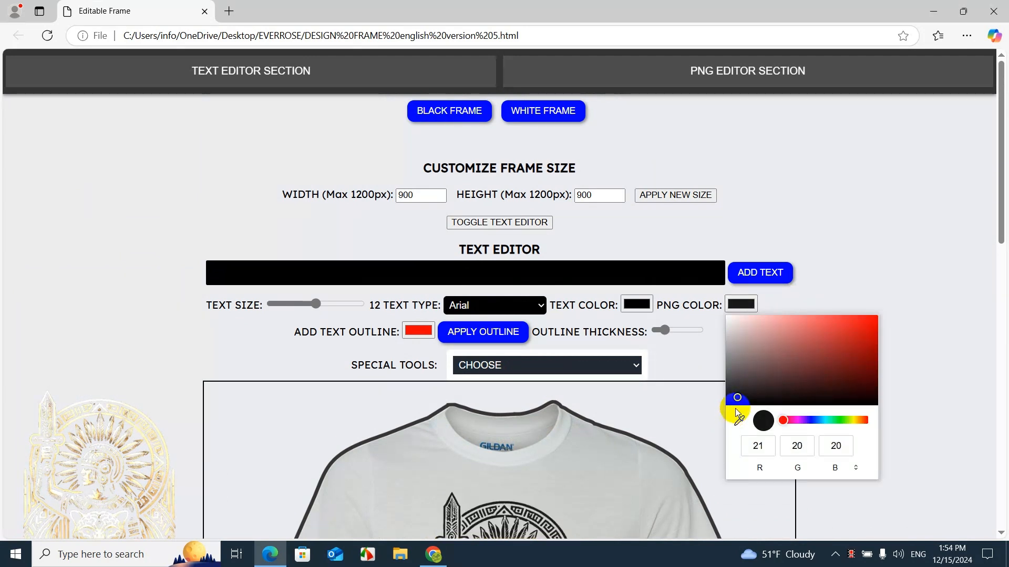
click(958, 387)
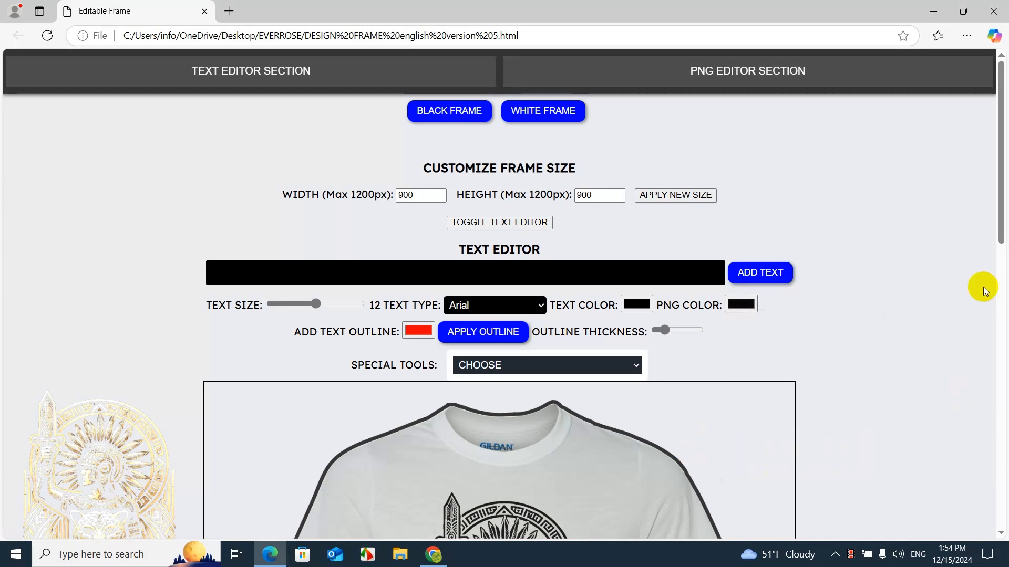
drag(994, 226, 992, 304)
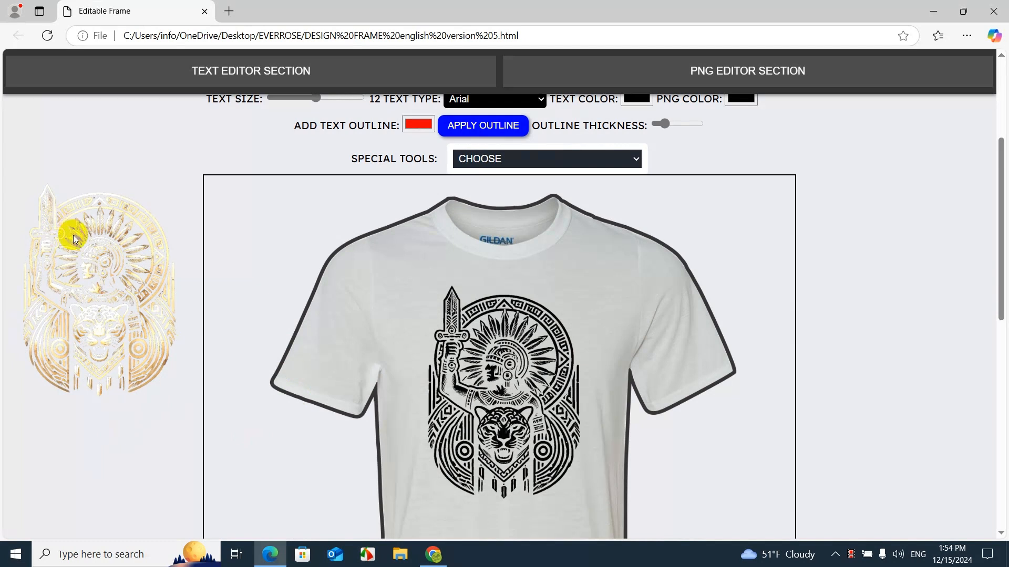
Delete the black logo from the T-shirt and move the gold copy onto the chest in its place
click(522, 365)
key(Delete)
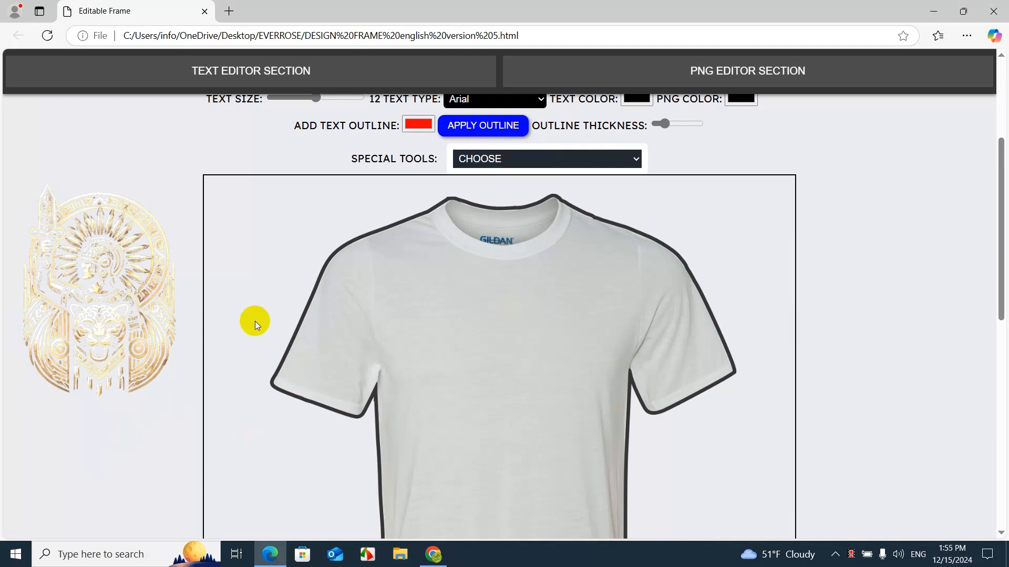
drag(126, 277, 525, 374)
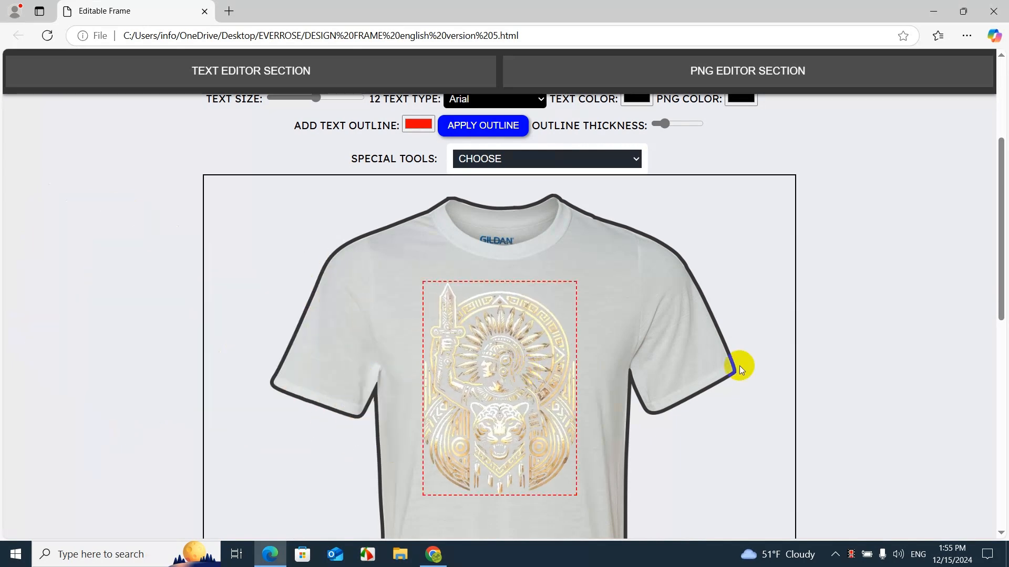
Set the PNG outline color to black (0, 0, 0), increase the outline thickness and try to apply it to the logo
scroll(740, 358, down, 10)
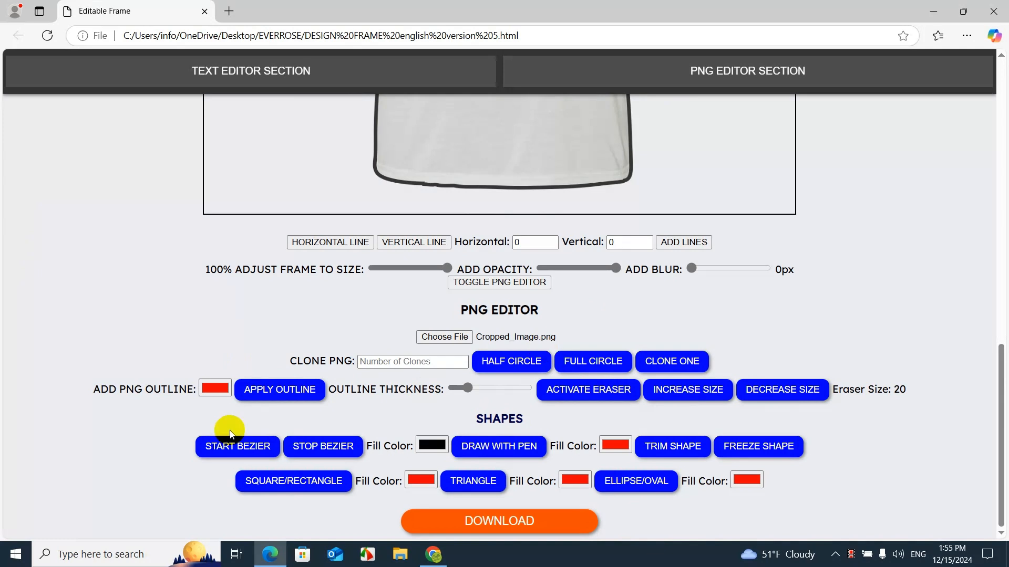
mouse_move(1000, 359)
mouse_down()
mouse_move(998, 315)
mouse_move(998, 338)
mouse_up()
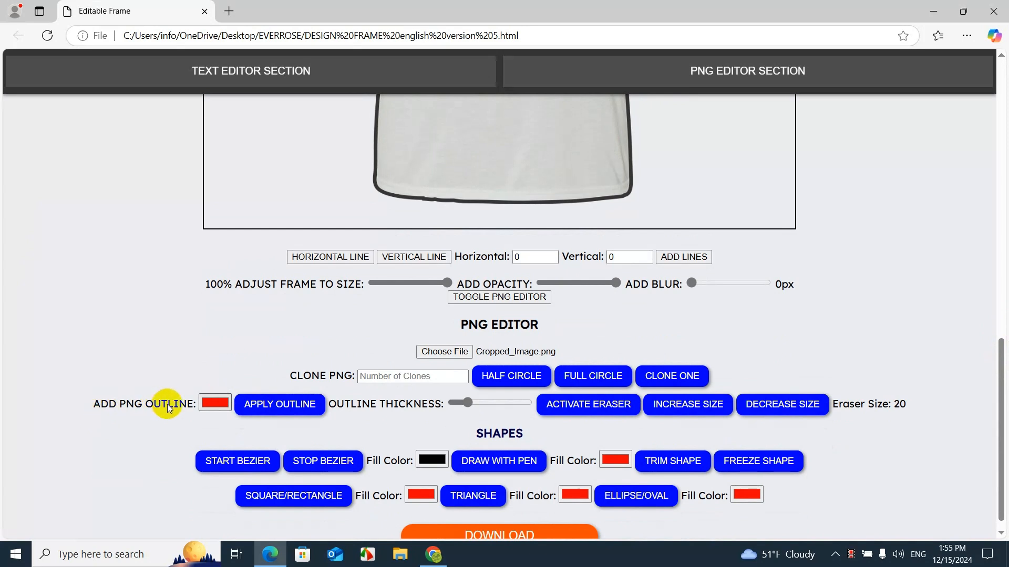
click(215, 403)
drag(222, 308, 204, 318)
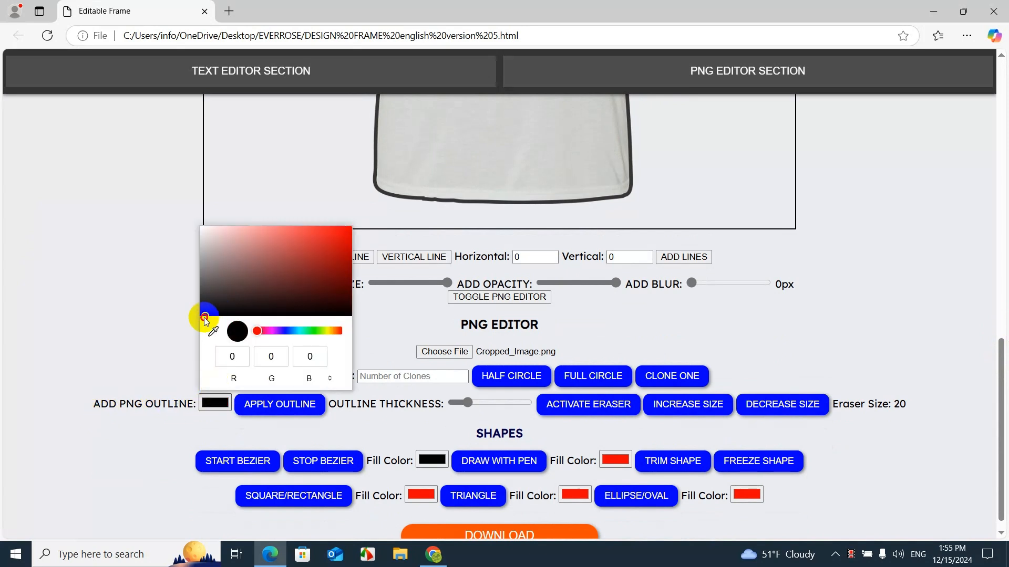
click(155, 345)
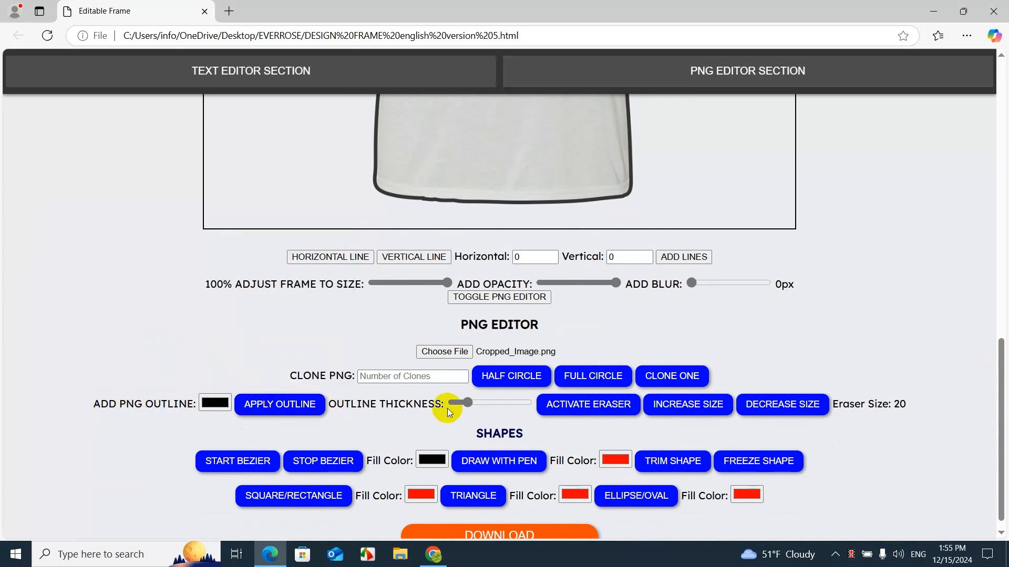
drag(472, 408, 491, 409)
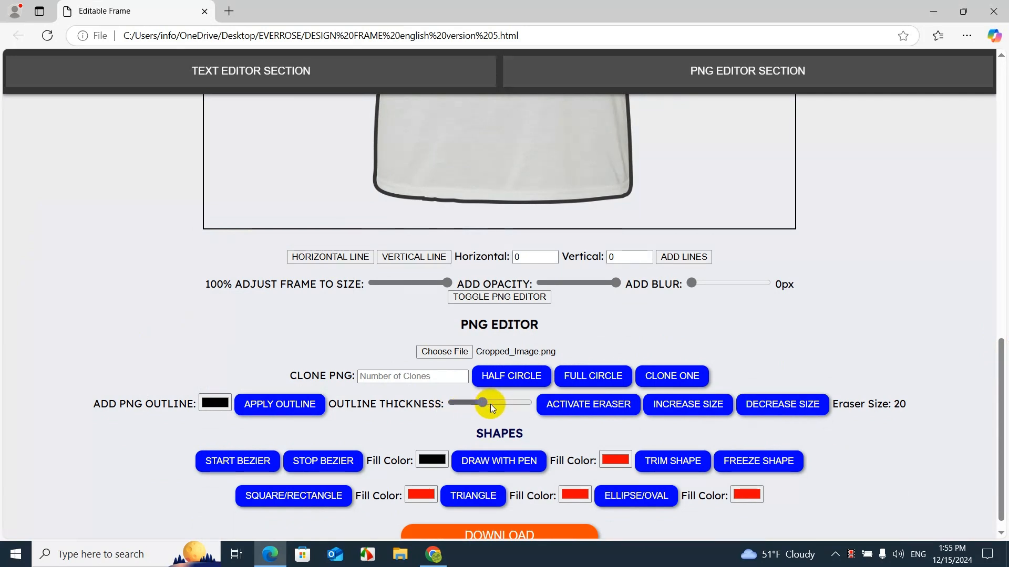
click(309, 406)
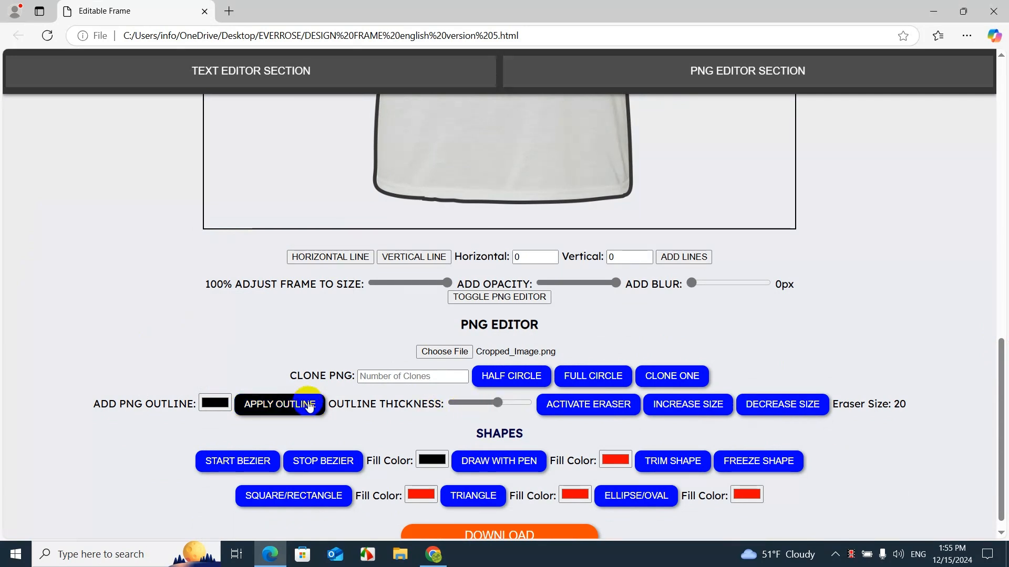
Move the gold logo to the lower part of the T-shirt and apply the black outline to it
scroll(304, 407, up, 6)
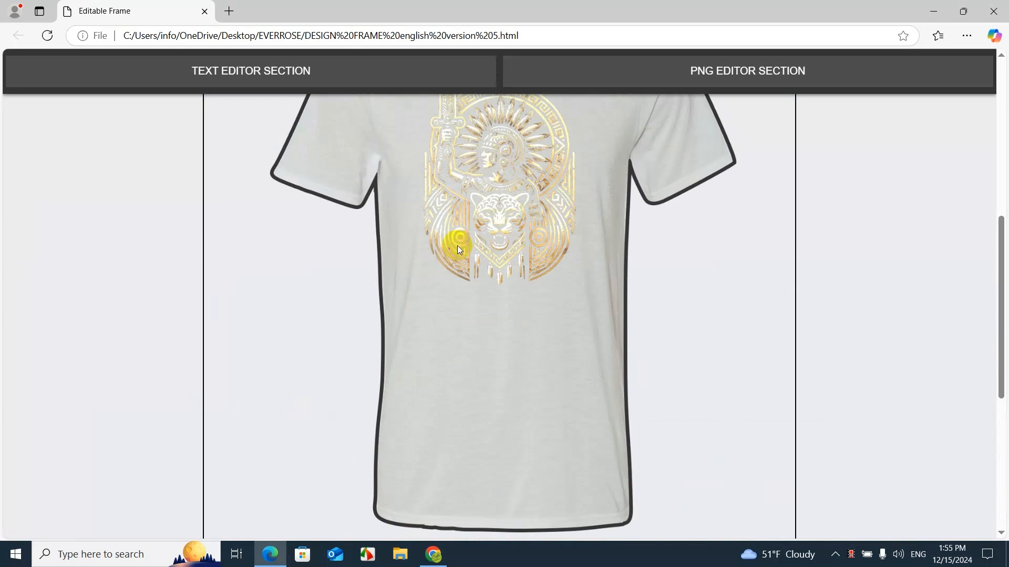
drag(457, 242, 445, 454)
scroll(294, 407, down, 6)
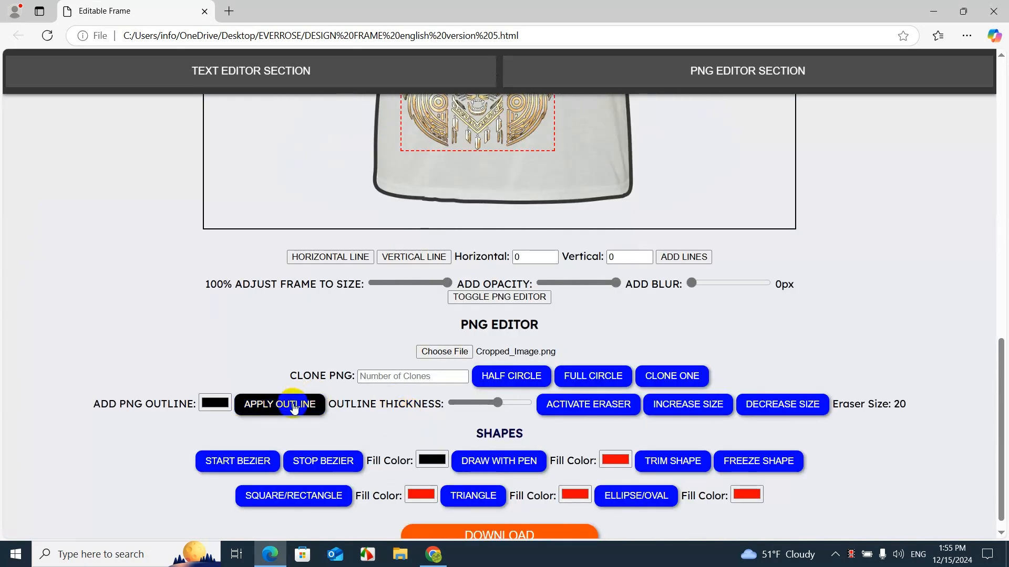
Apply the black outline to the logo four more times to darken its edges
drag(1000, 345, 1002, 307)
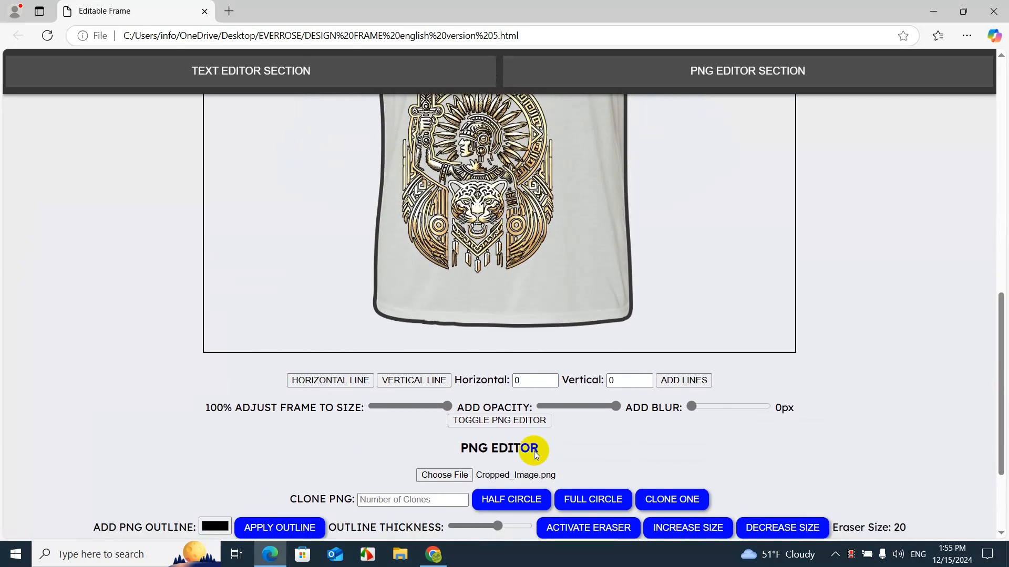
click(317, 531)
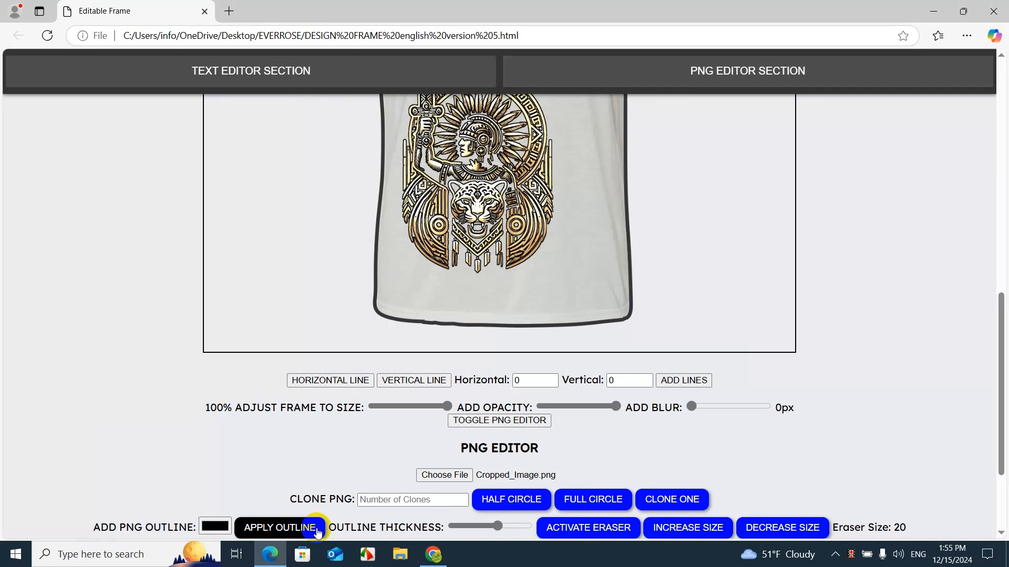
click(317, 532)
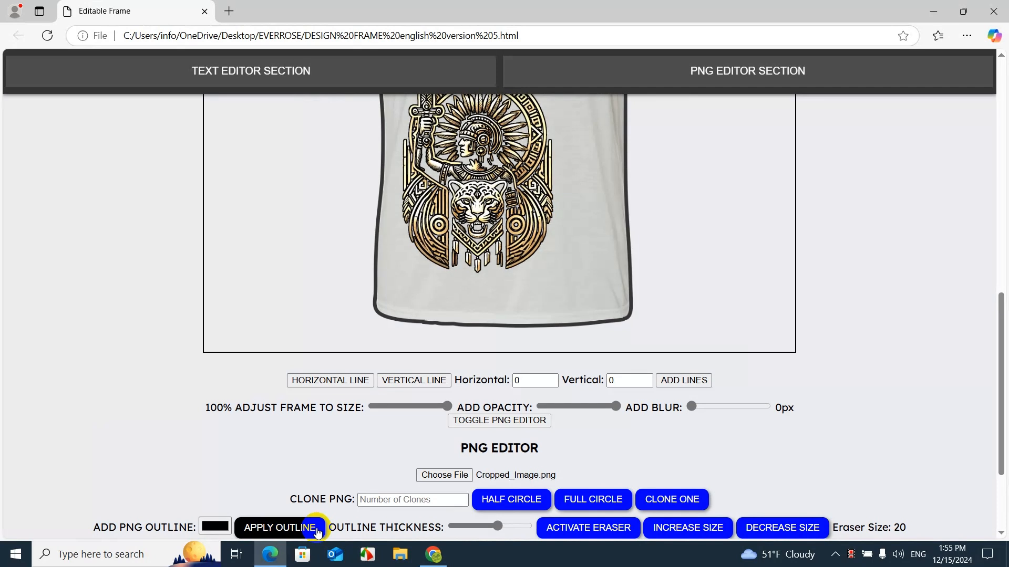
click(317, 531)
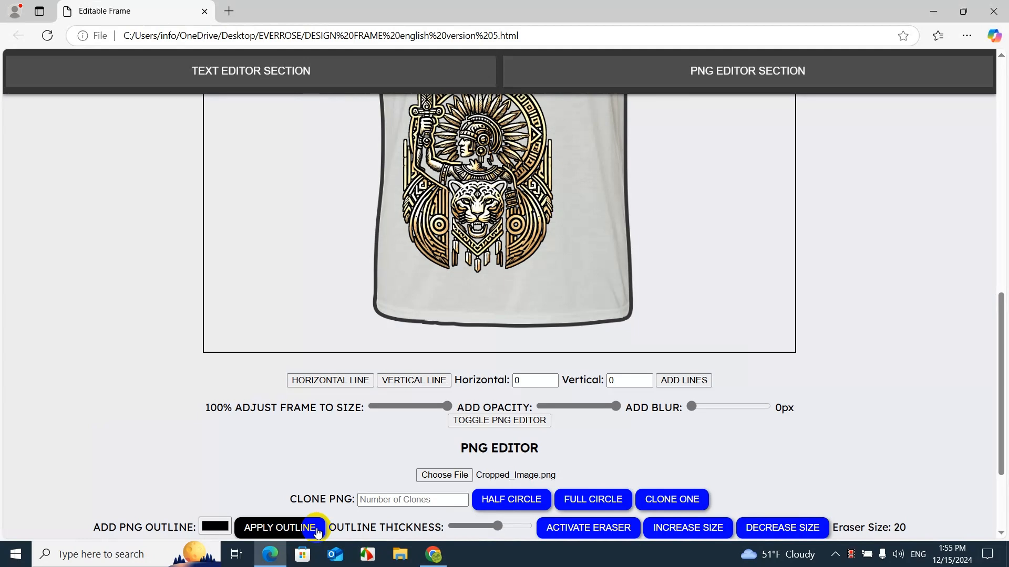
click(318, 532)
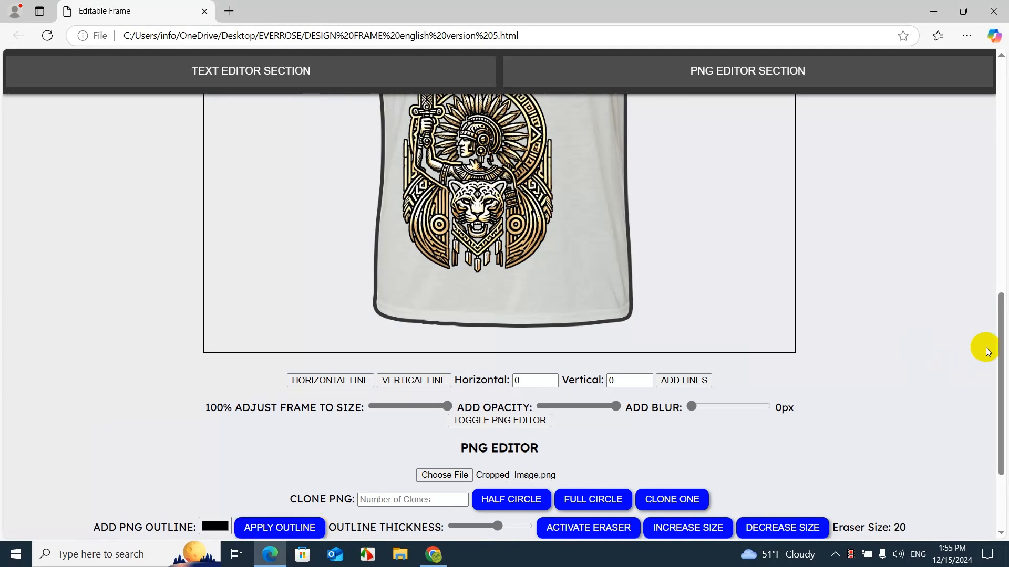
Move the outlined logo back up and center it on the T-shirt's chest
drag(1004, 378, 997, 261)
drag(468, 428, 490, 241)
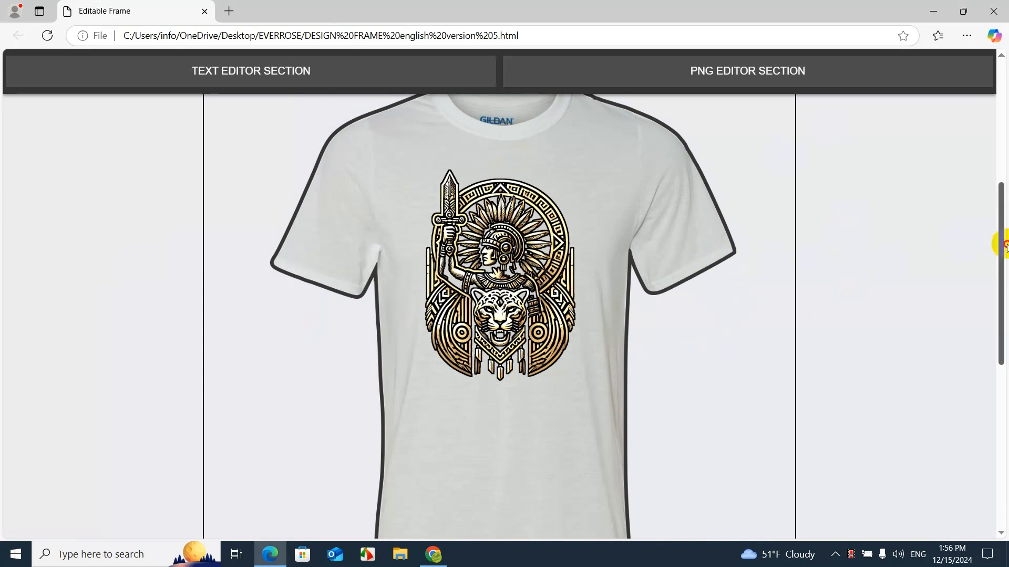
drag(1006, 243, 1004, 327)
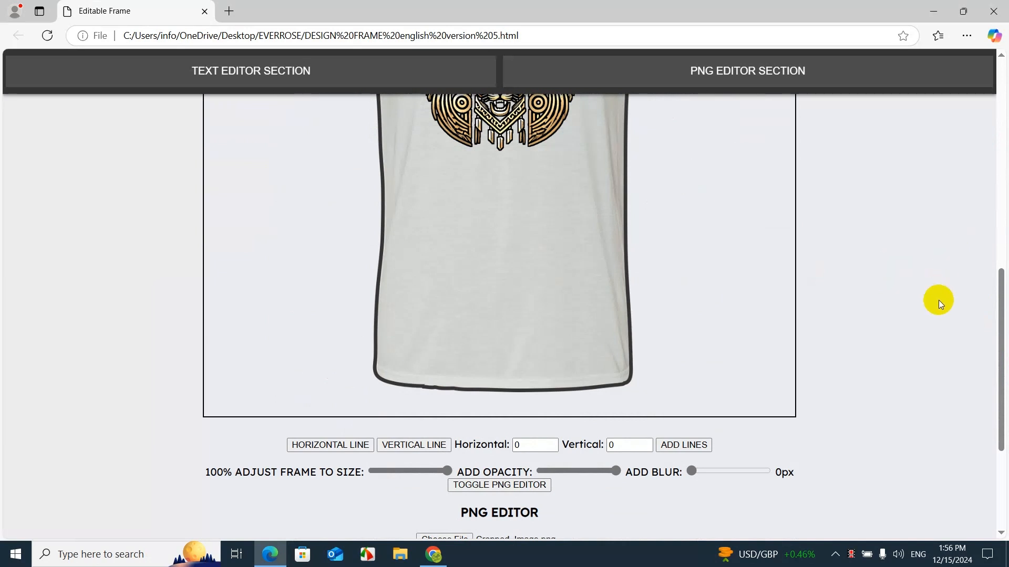
scroll(938, 300, up, 10)
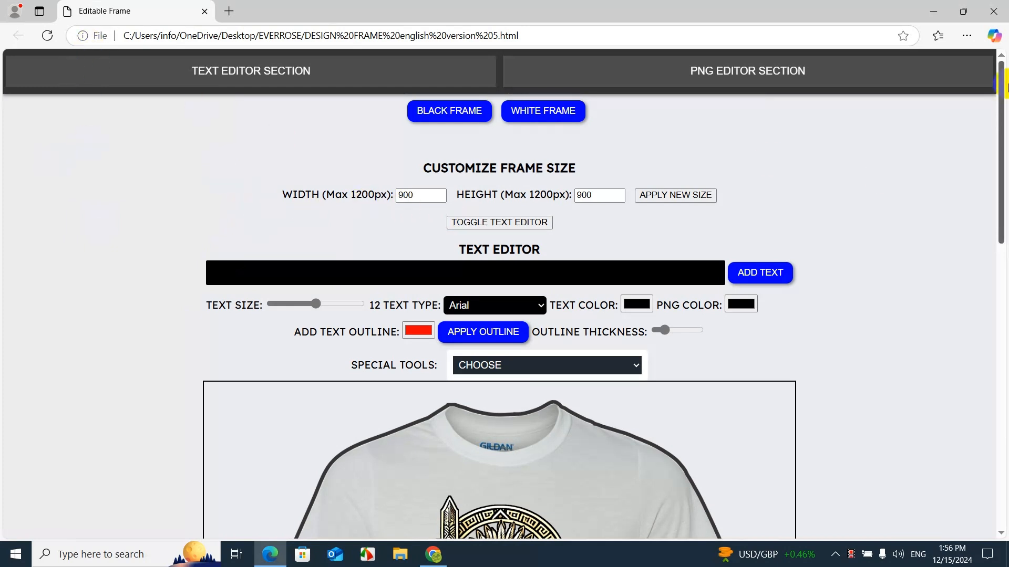
drag(1004, 86, 1002, 182)
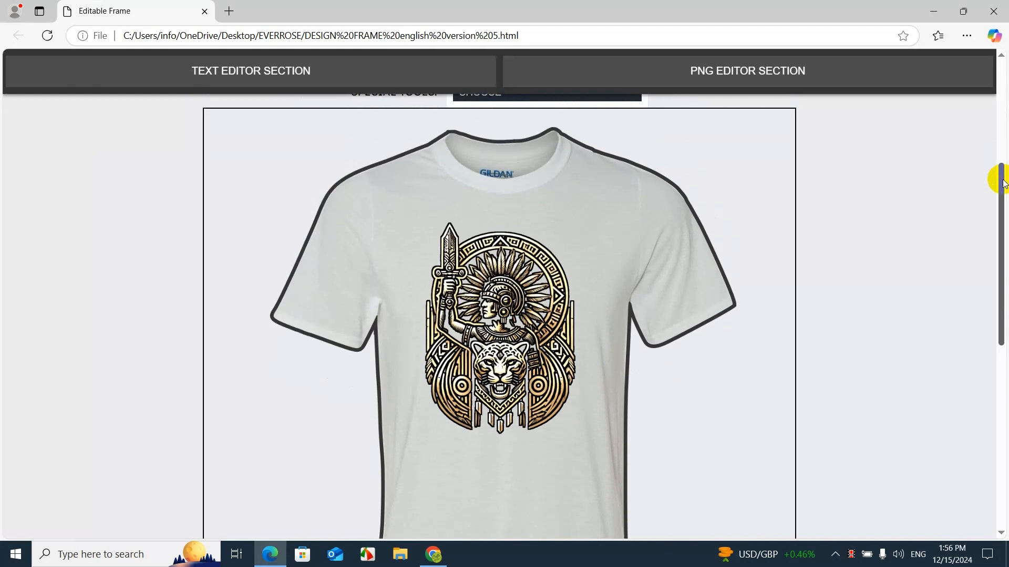